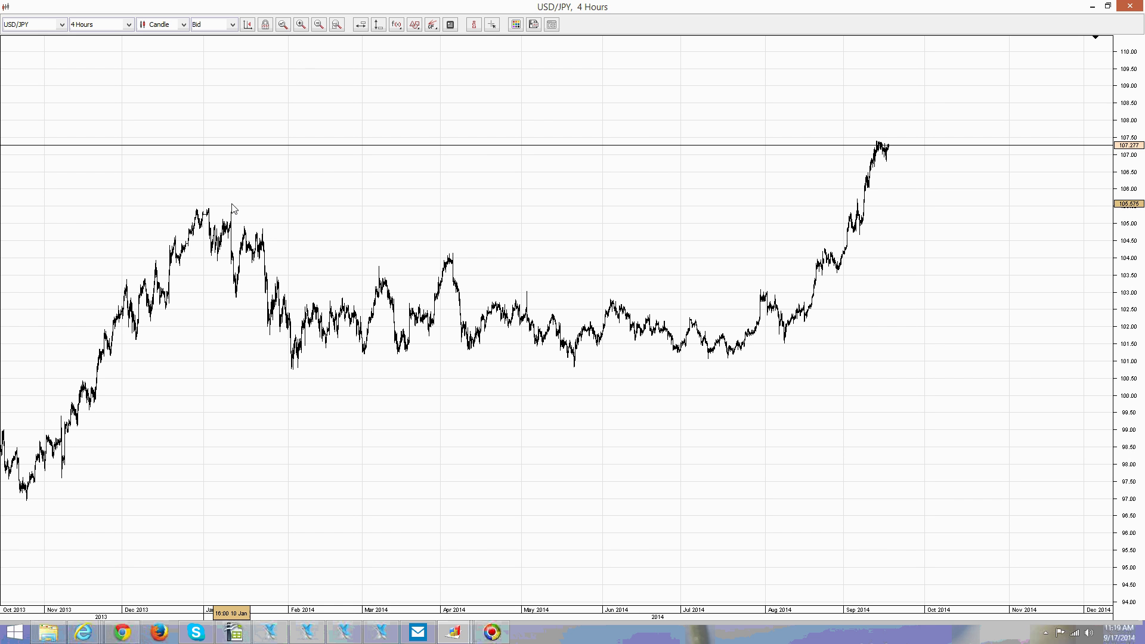
Step: Pick the Text drawing object and place it on the USD/JPY chart to open Define Text
left_click(414, 24)
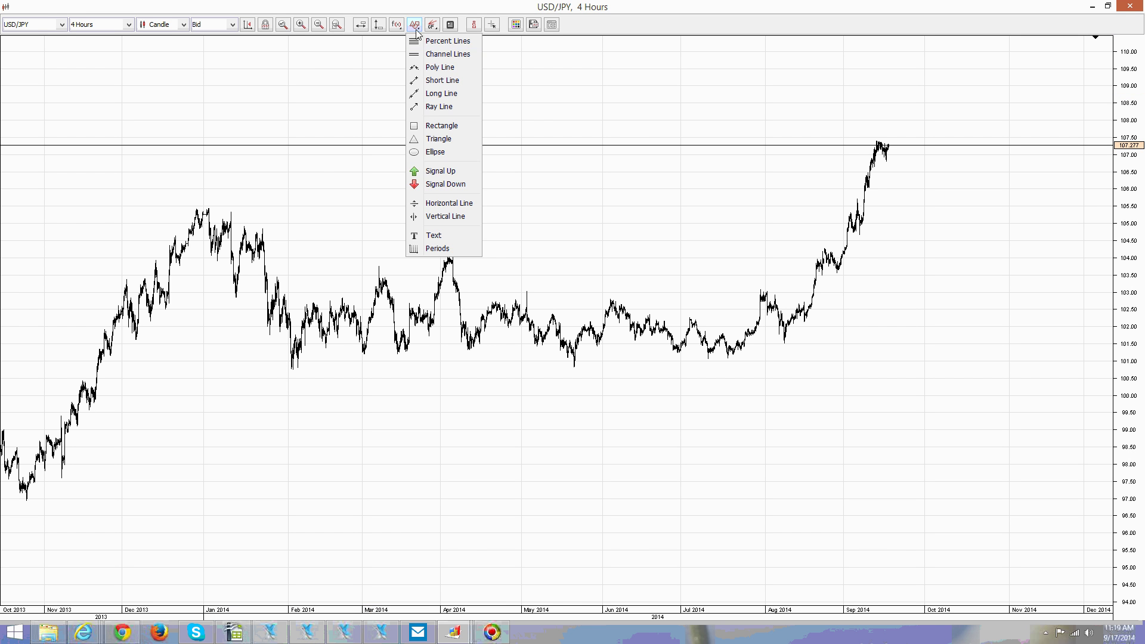
left_click(445, 237)
left_click(511, 483)
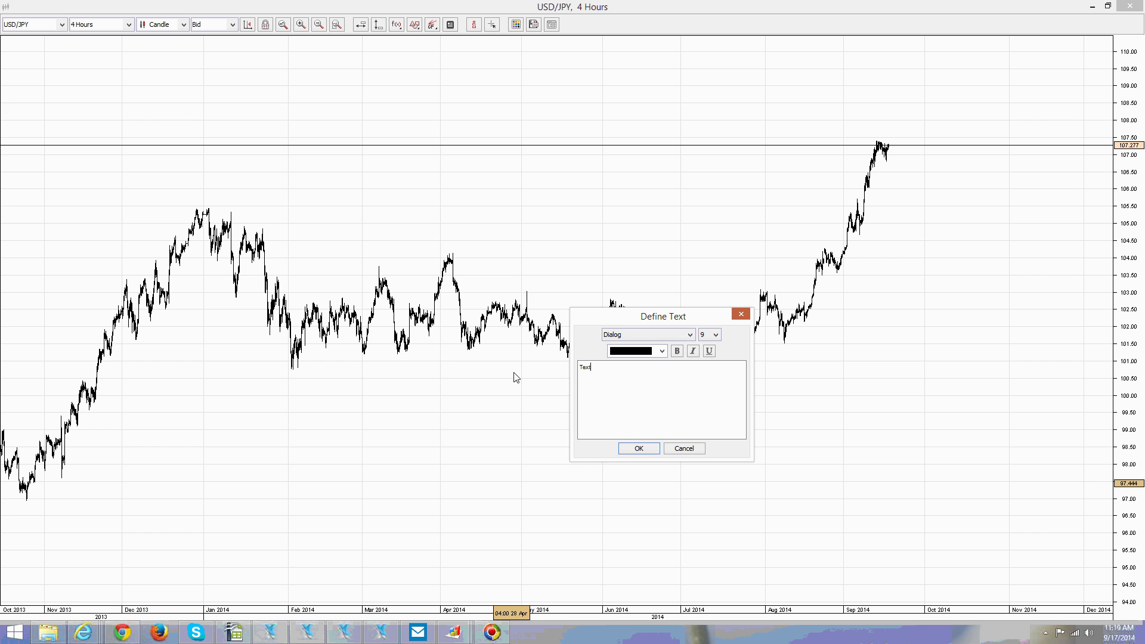
left_click_drag(624, 384, 511, 350)
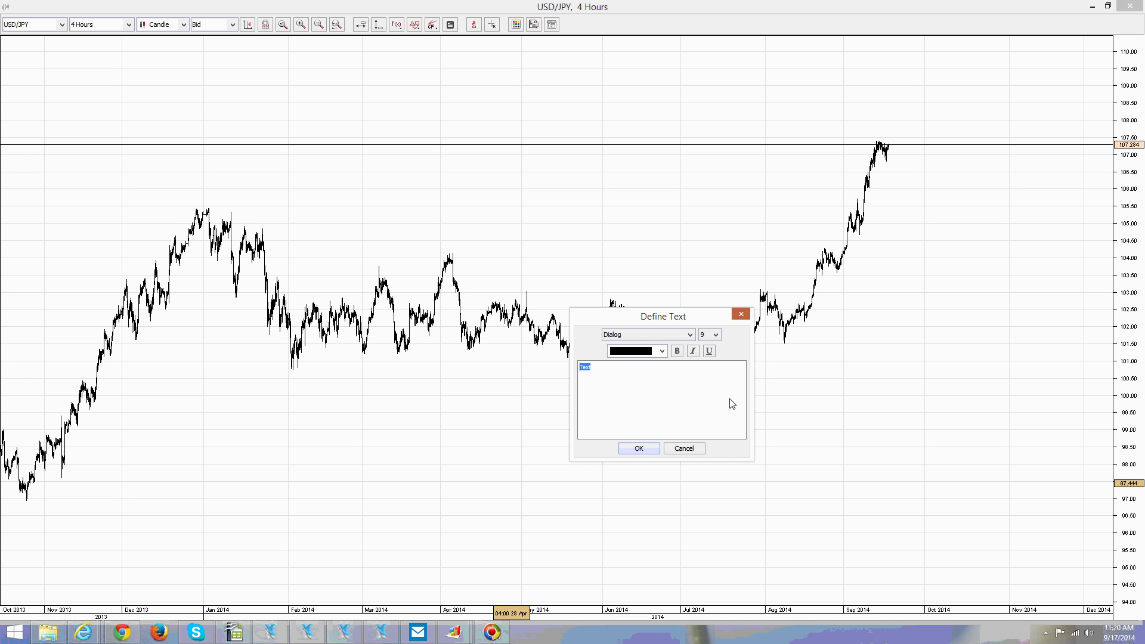
type(".fairbinar")
key("BackSpace")
type("ptions.com")
Step: Make the caption size 24 and blue, and place it on the chart
key("ctrl+a")
left_click(715, 335)
scroll(710, 410, "down", 1)
left_click(704, 412)
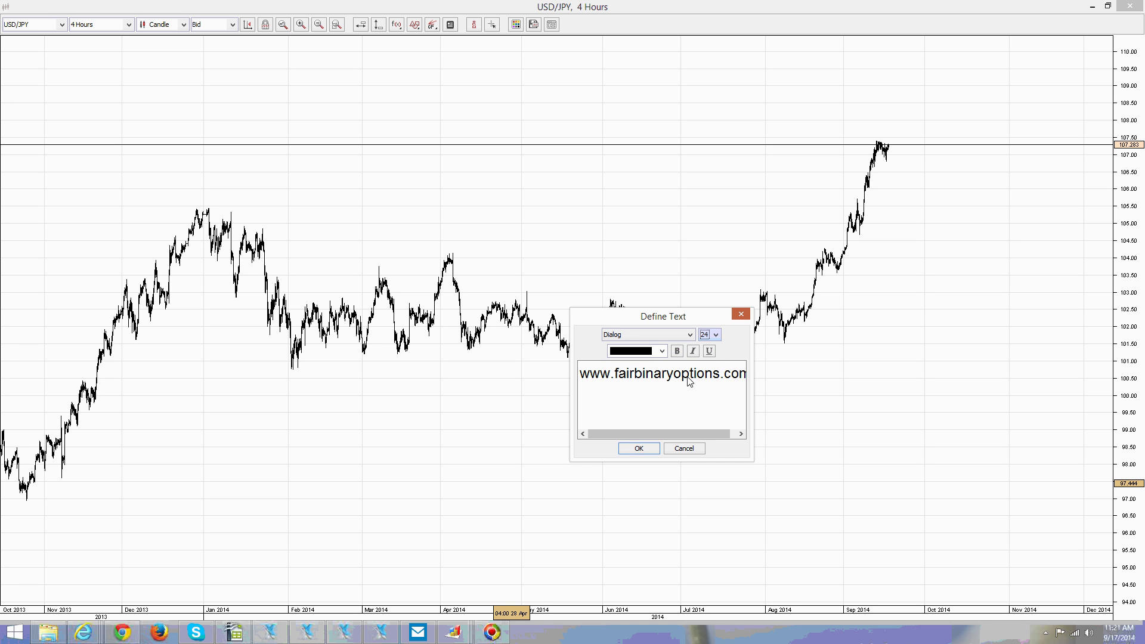
left_click(662, 351)
left_click(640, 365)
left_click(644, 453)
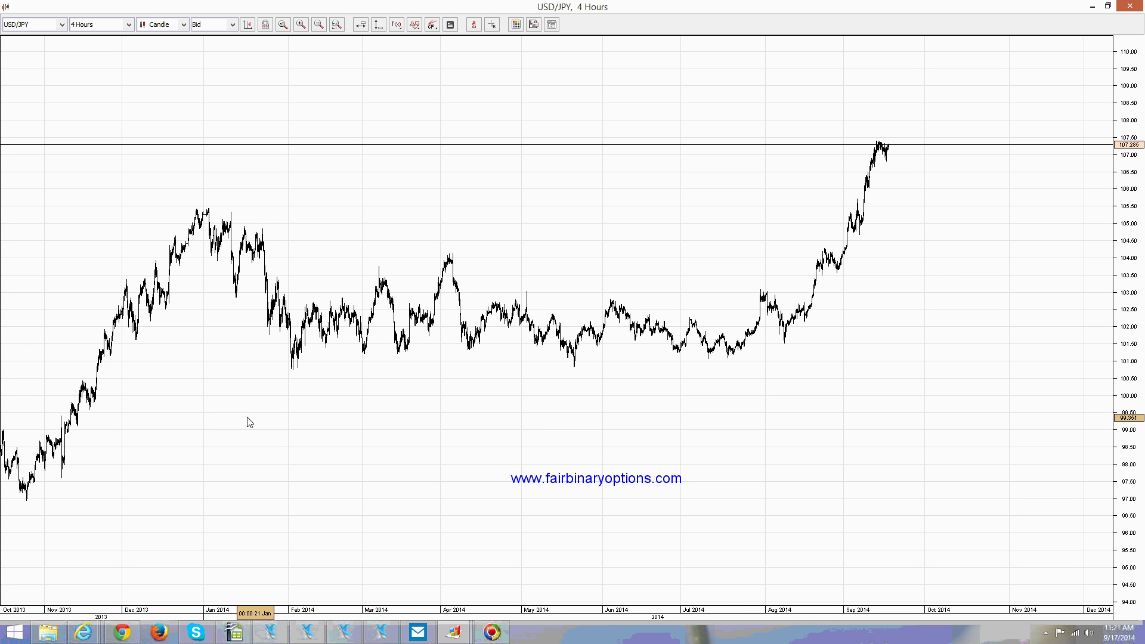
Step: Pan the chart to show Nov 2013 through Dec 2014, with empty future months on the right
left_click_drag(243, 421, 288, 316)
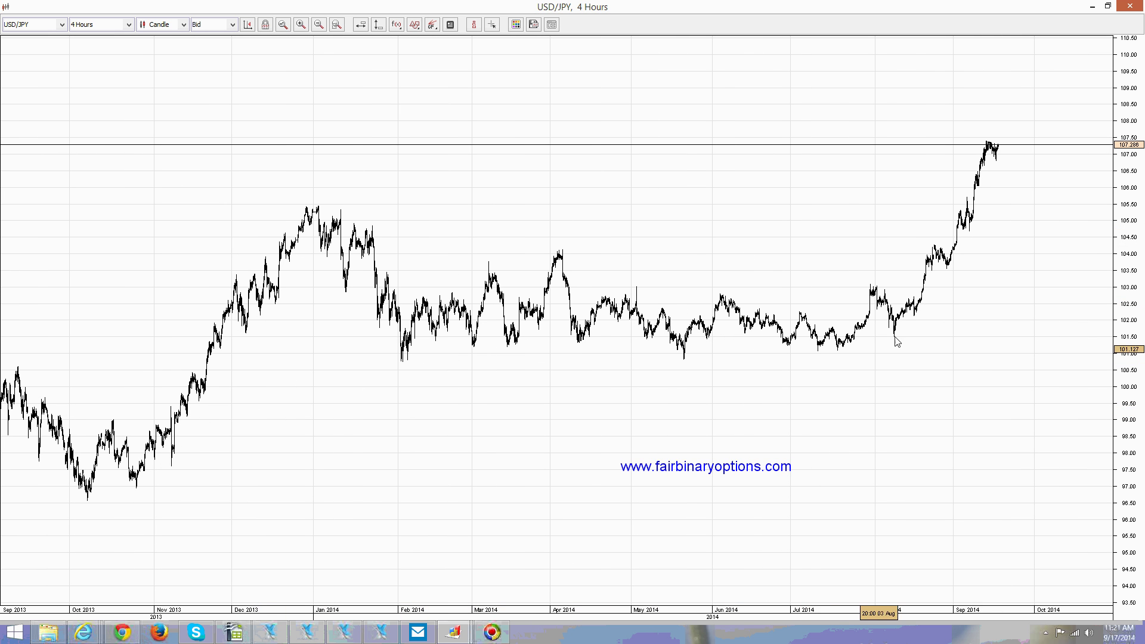
scroll(921, 469, "down", 2)
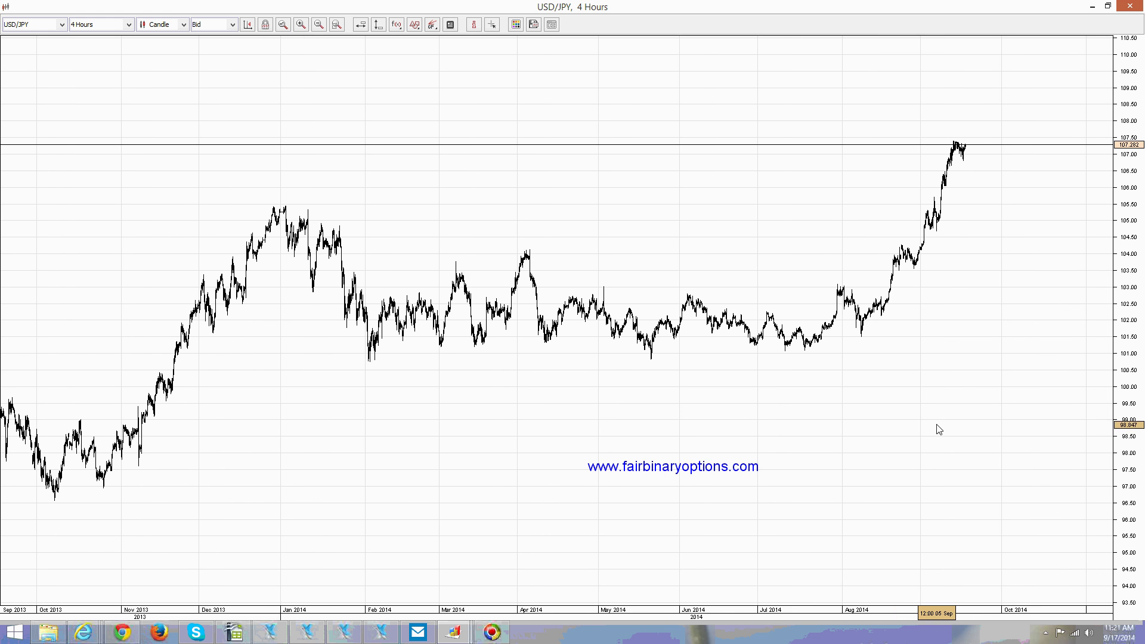
left_click_drag(940, 428, 845, 426)
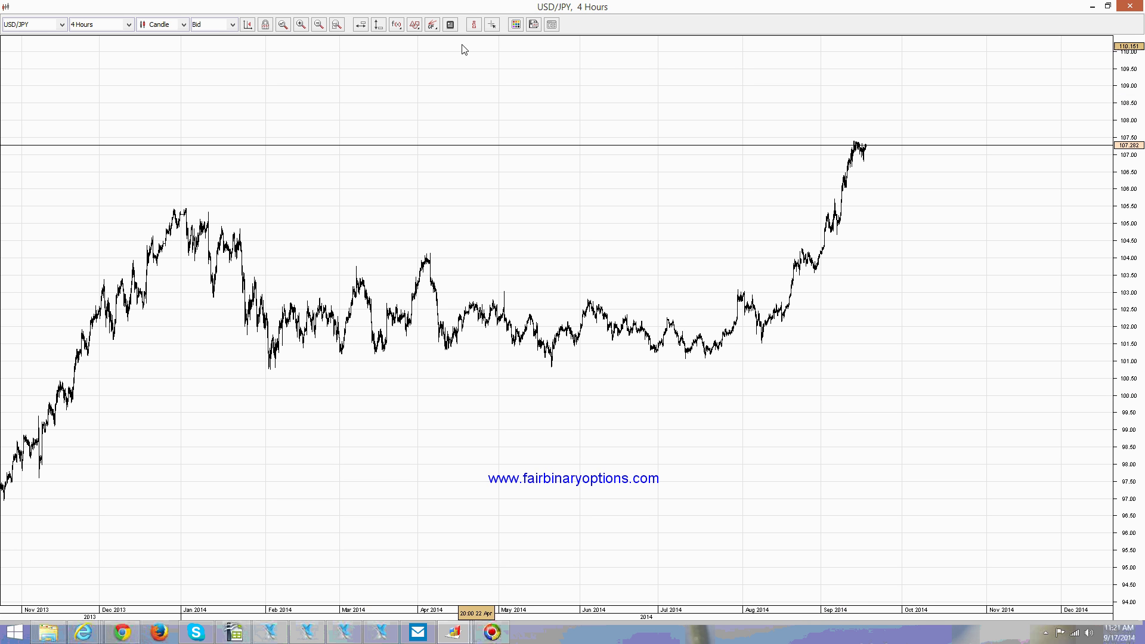
Step: Draw a flat Short Line support along the February 2014 lows near 100.80
left_click(414, 24)
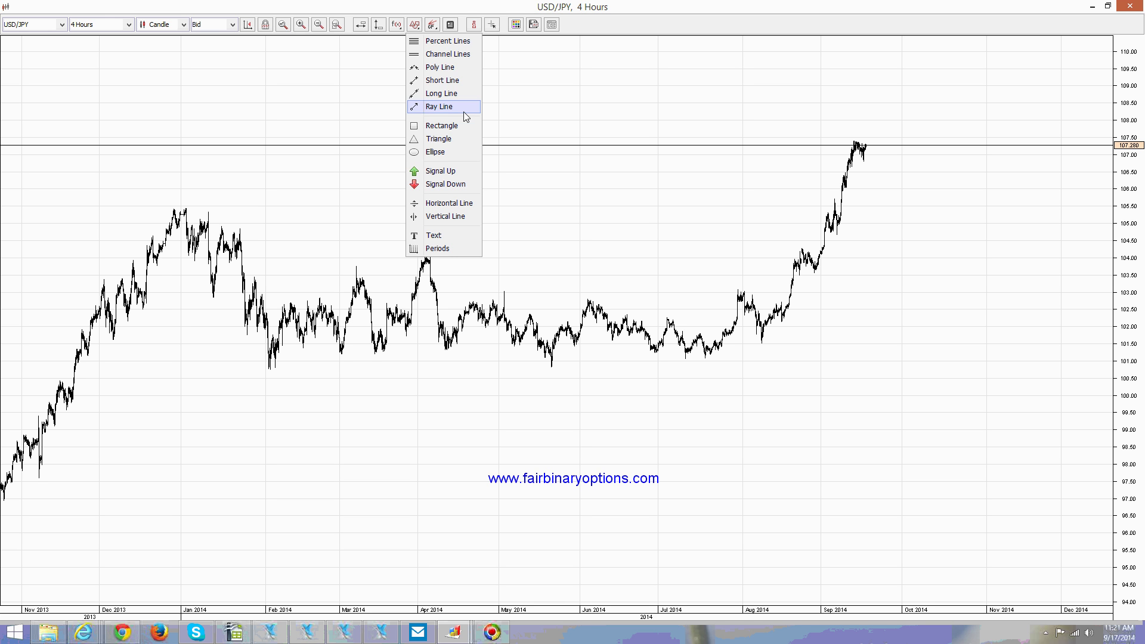
left_click(445, 80)
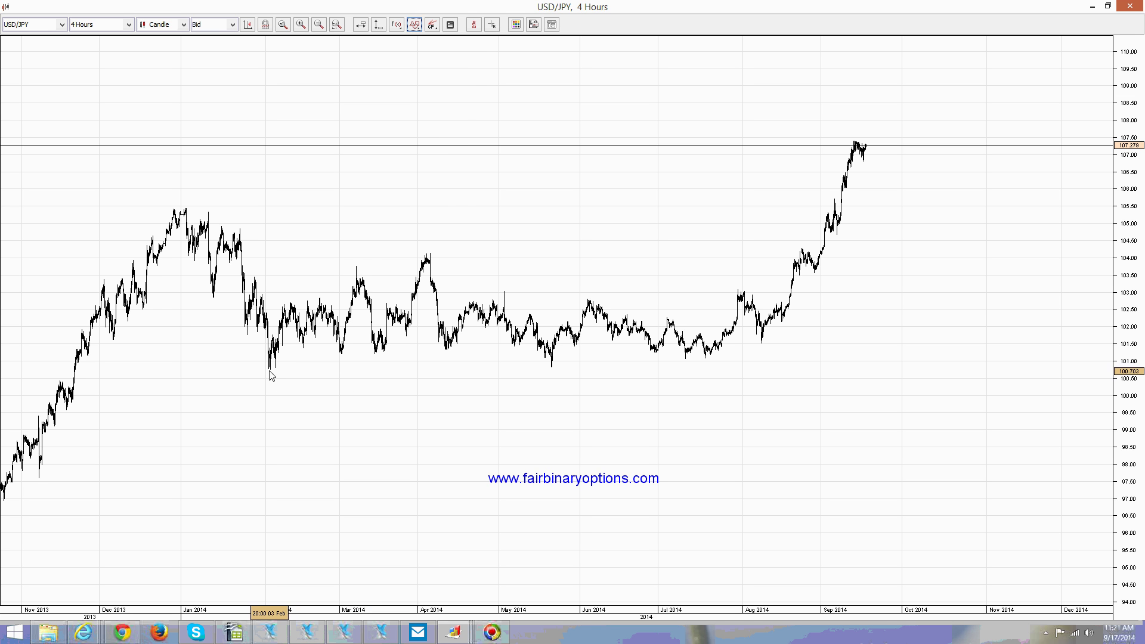
mouse_move(269, 368)
left_mouse_down()
mouse_move(814, 364)
mouse_move(900, 351)
mouse_move(948, 368)
left_mouse_up()
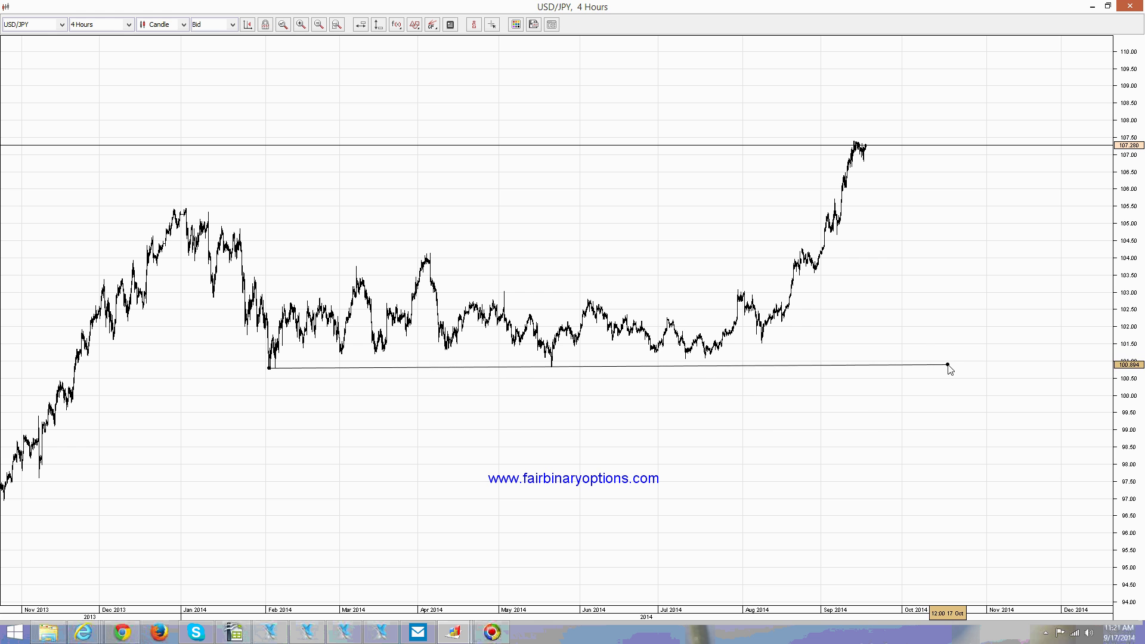
Step: Clone the support line and tilt the copy up to the April 2014 high as a descending trendline
right_click(900, 365)
left_click(953, 480)
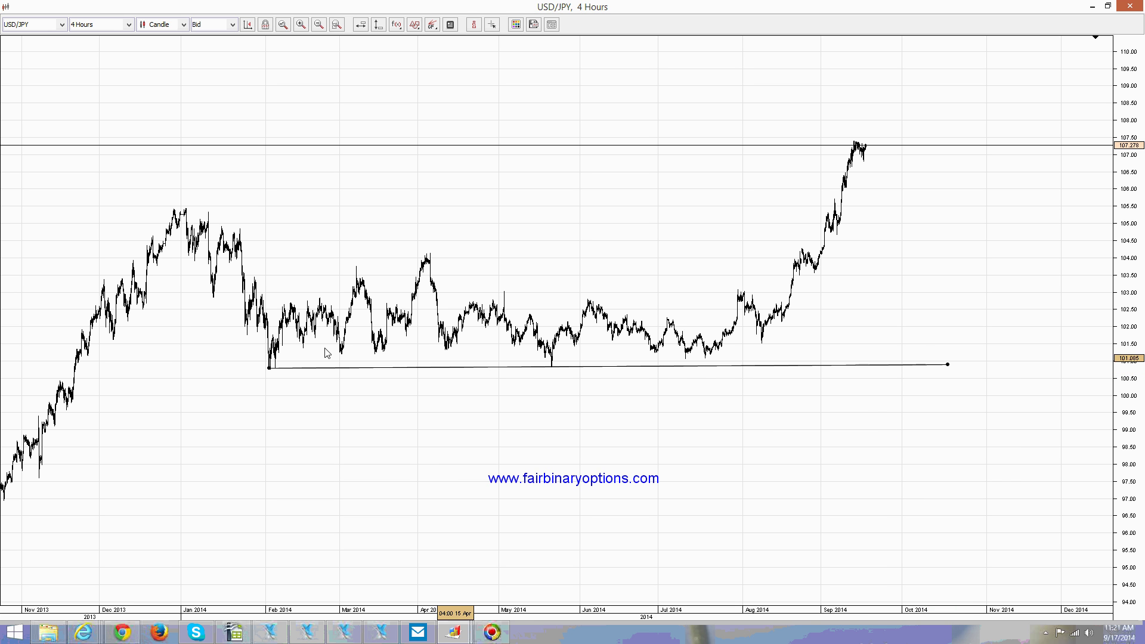
mouse_move(269, 368)
left_mouse_down()
mouse_move(269, 331)
mouse_move(430, 253)
left_mouse_up()
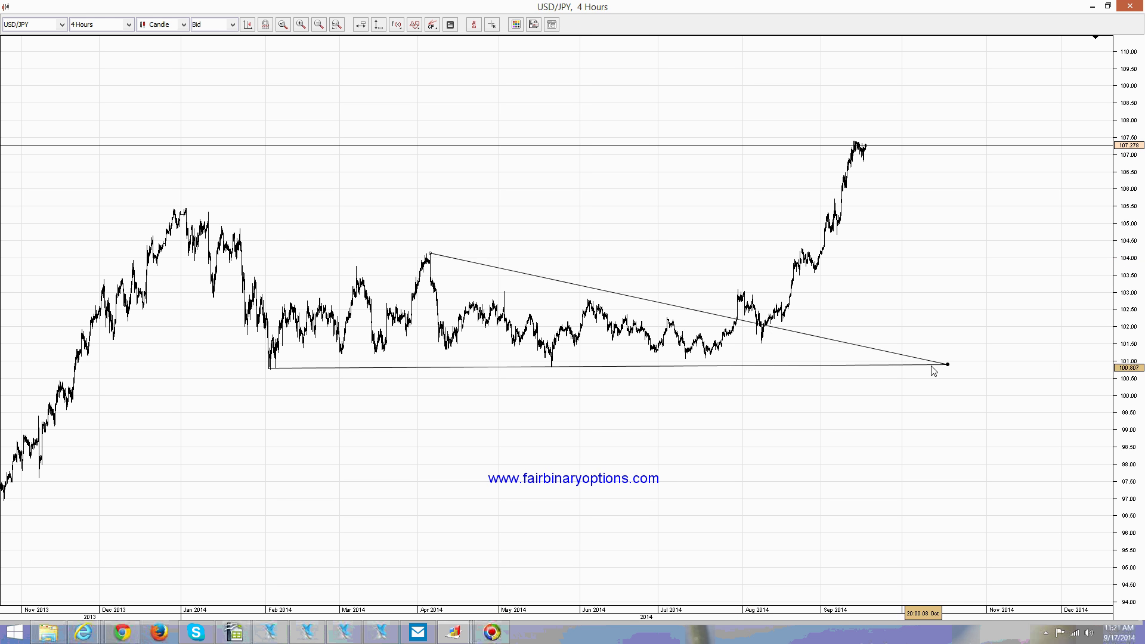
left_click_drag(946, 363, 801, 356)
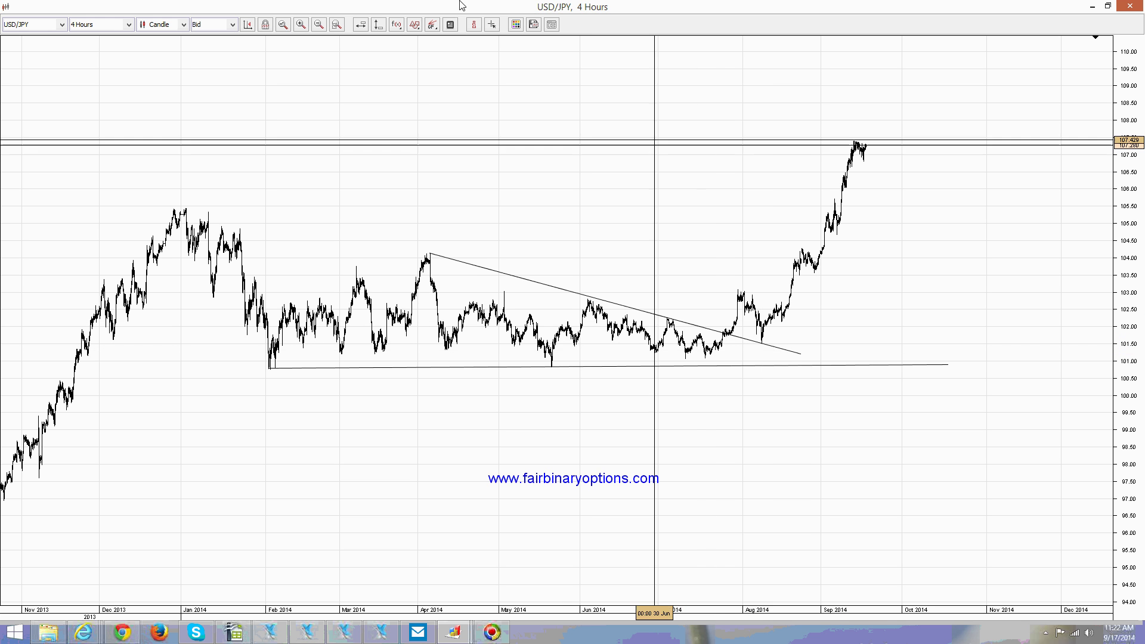
Step: Switch off the crosshair lines and their date and price readouts
left_click(492, 25)
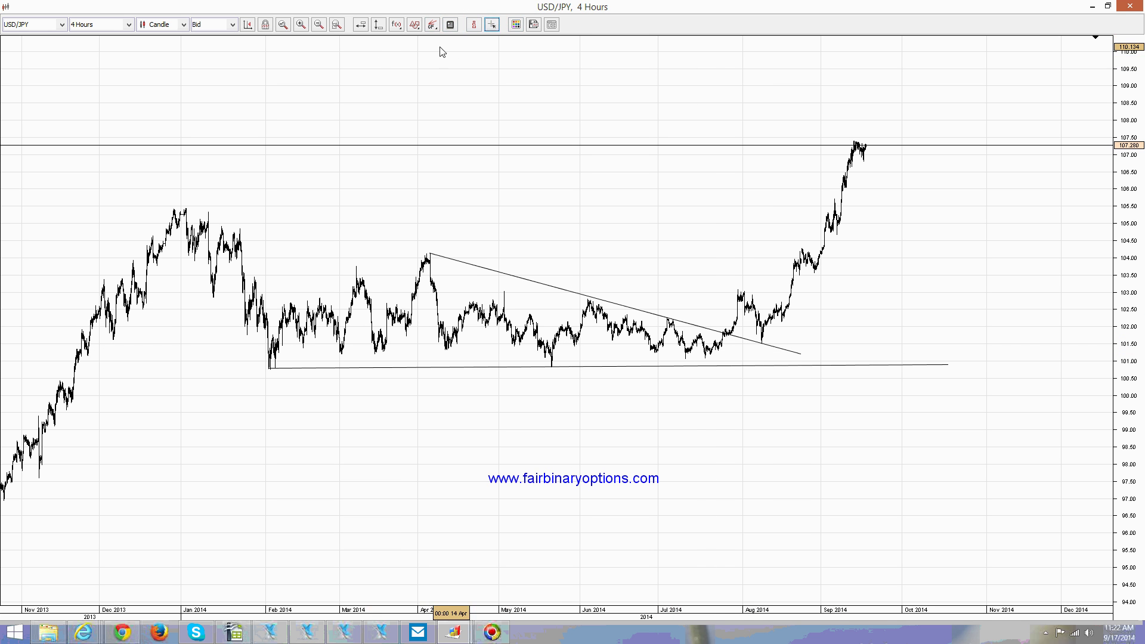
Step: Draw a rectangle around the early-September 2014 consolidation candles
left_click(416, 26)
left_click(447, 127)
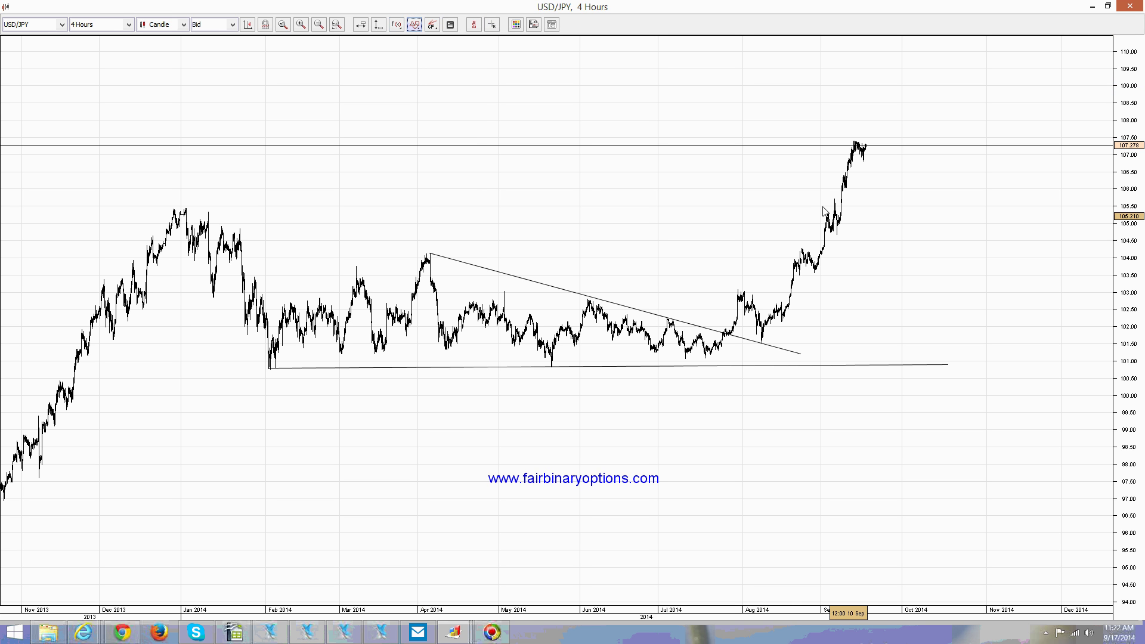
left_click_drag(821, 200, 853, 235)
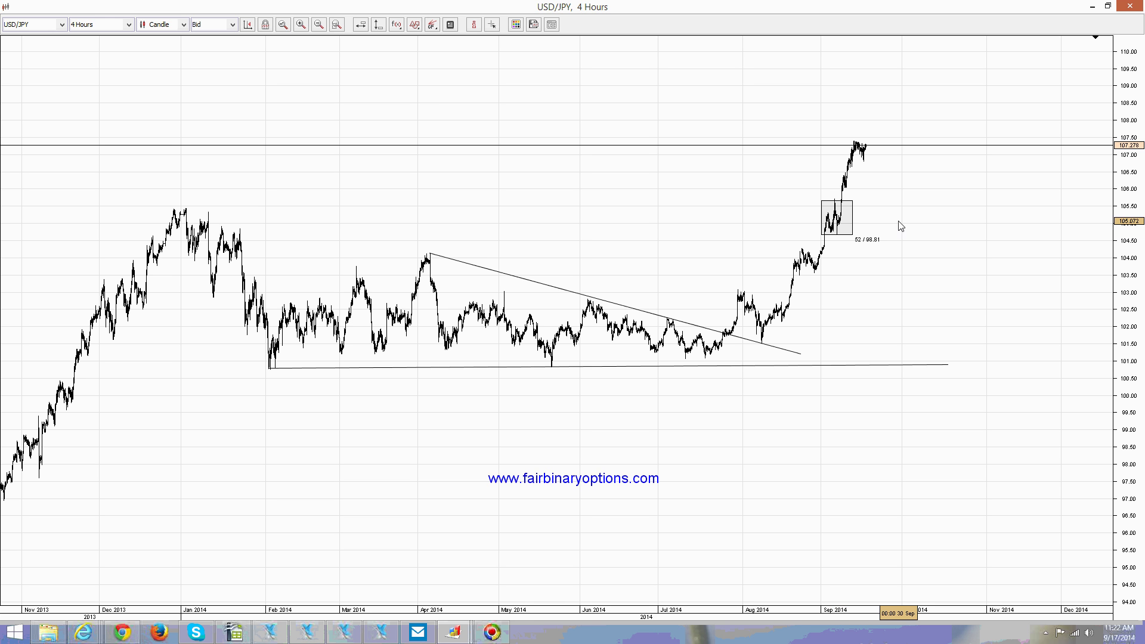
Step: Draw a rising Short Line trendline from the July 2014 low toward about 109.40
left_click(415, 25)
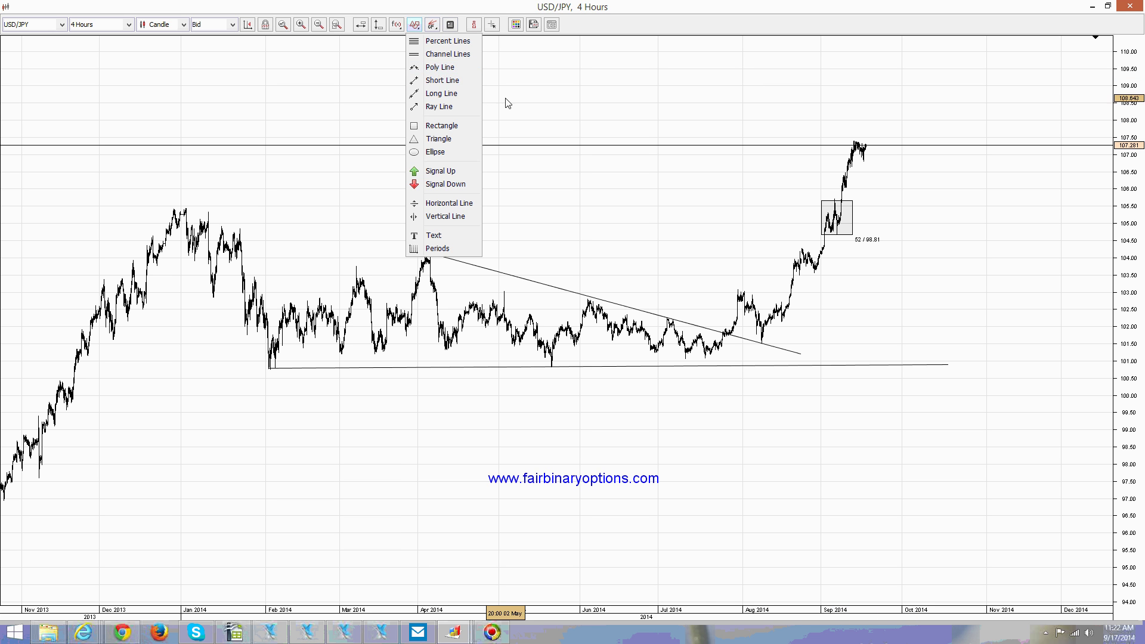
left_click(457, 81)
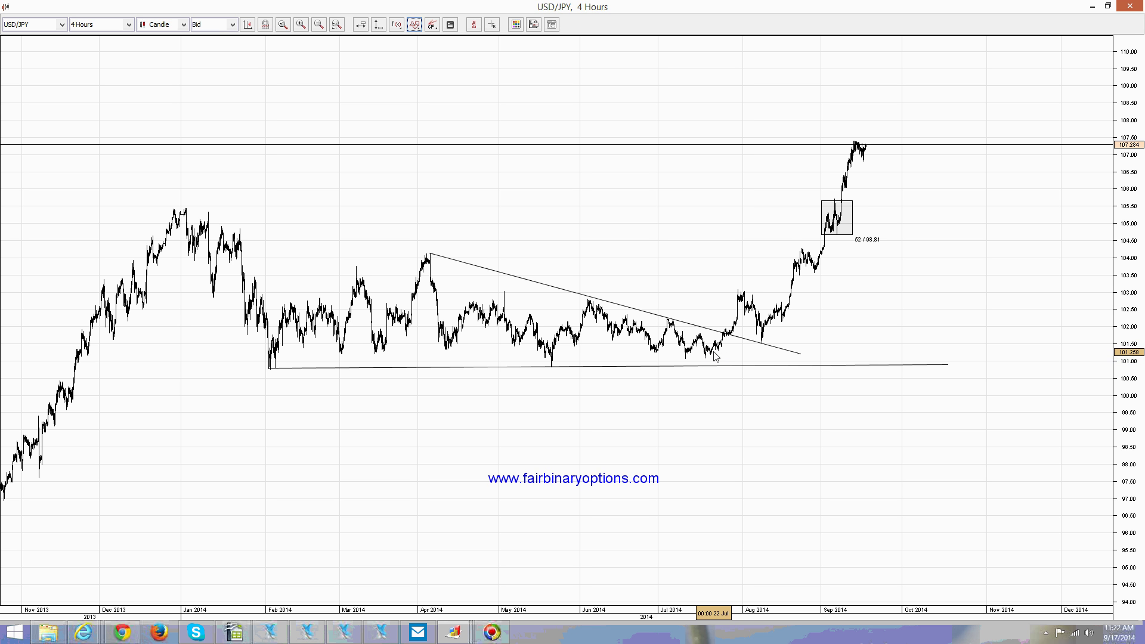
mouse_move(719, 353)
left_mouse_down()
mouse_move(994, 68)
mouse_move(979, 105)
mouse_move(984, 74)
left_mouse_up()
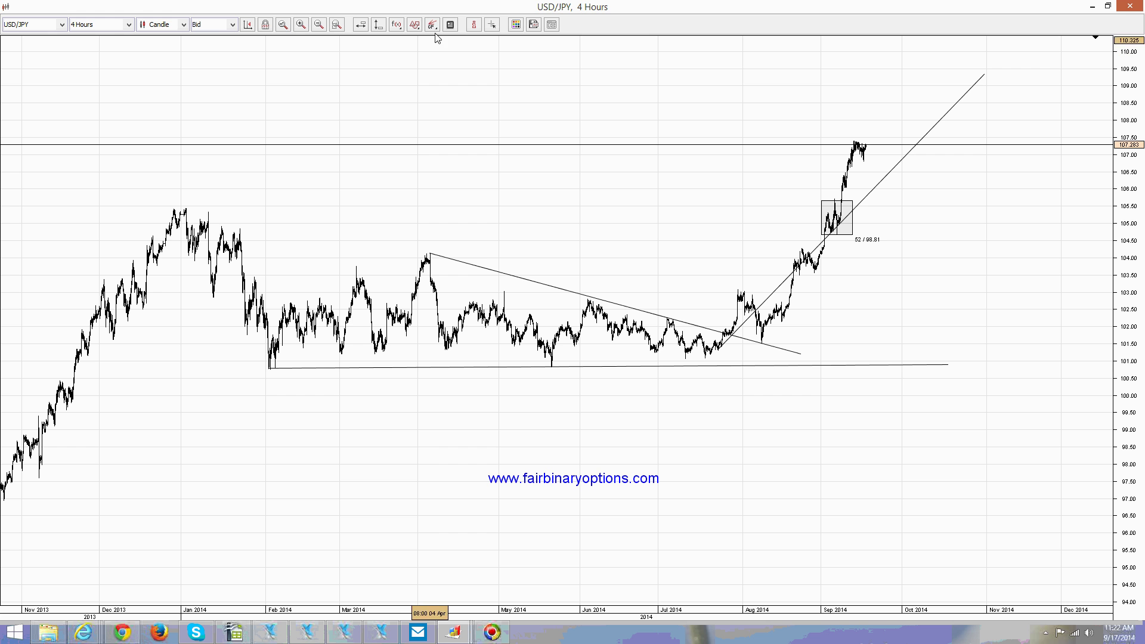
Step: Add a text label above the early-August peak and replace its text with 1
left_click(415, 24)
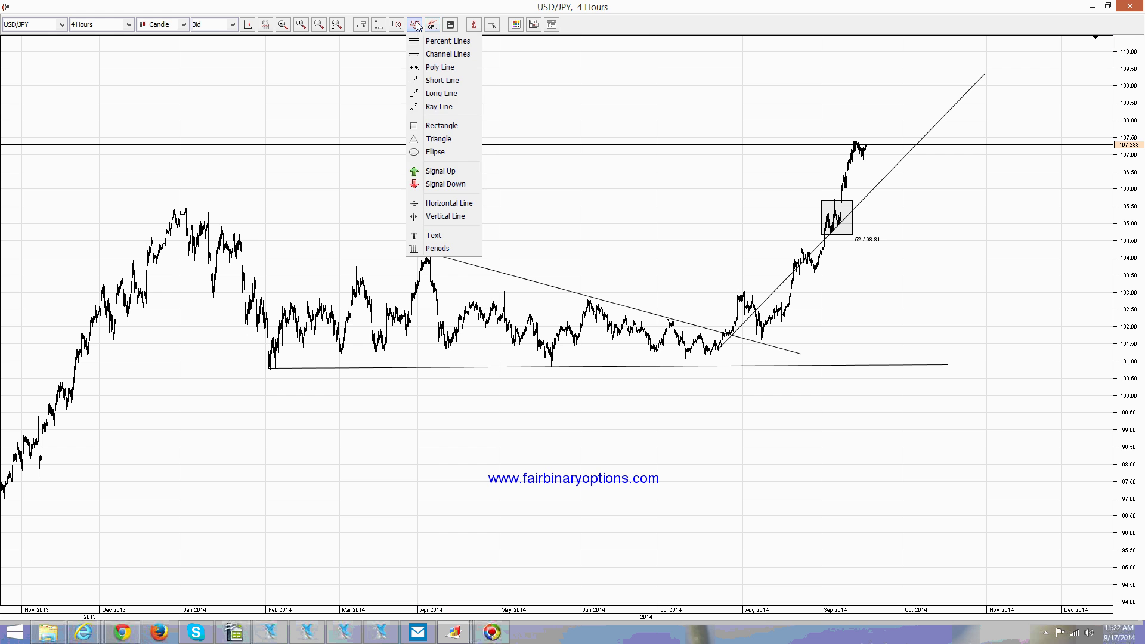
left_click(455, 236)
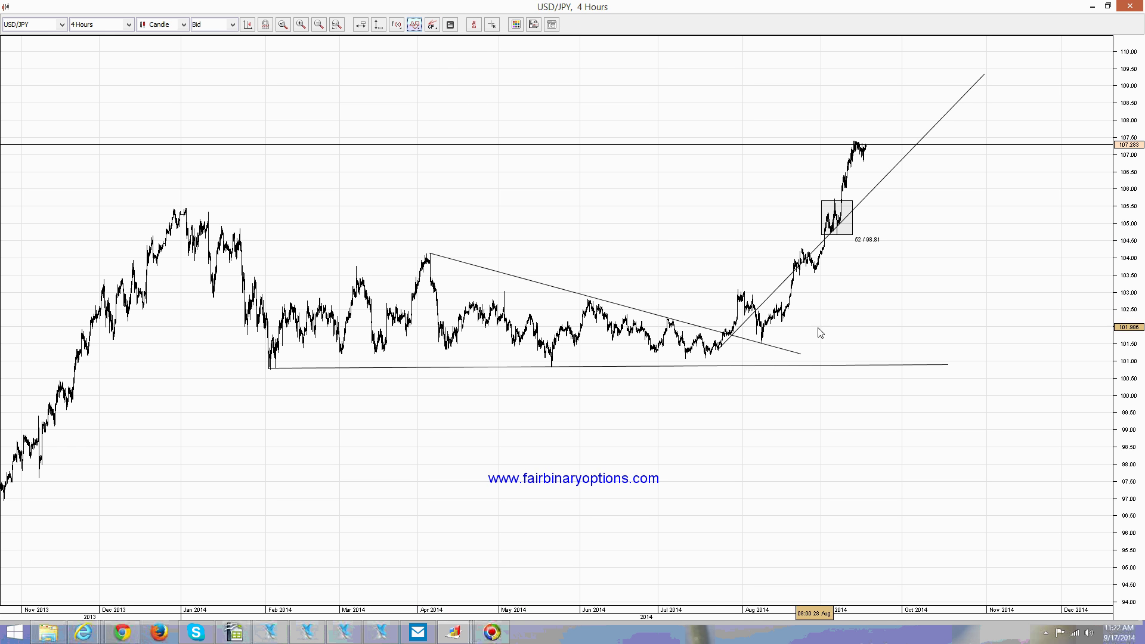
left_click(739, 283)
double_click(585, 367)
type("1")
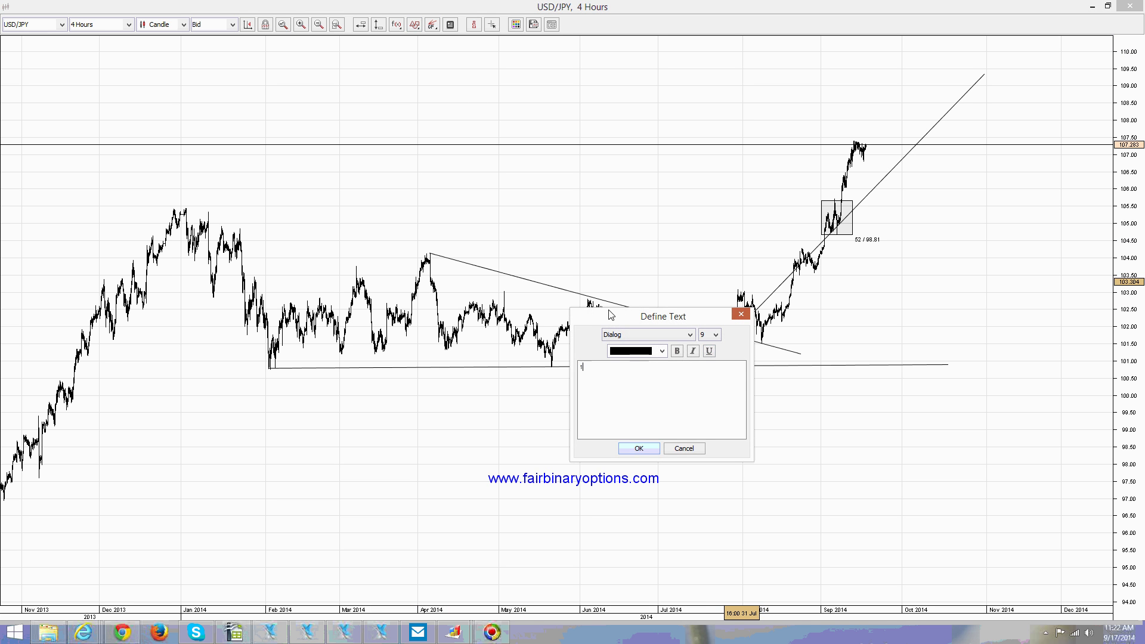
Step: Set the 1 label to size 24 in blue, confirm, and select it on the chart
left_click(710, 338)
scroll(708, 382, "down", 3)
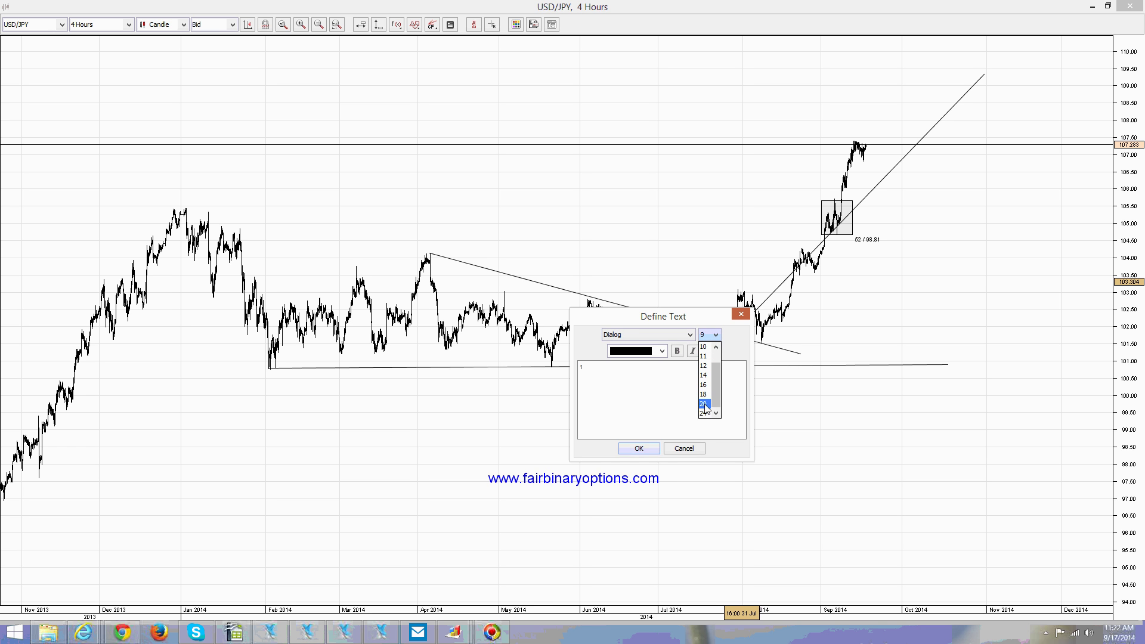
left_click(705, 404)
left_click(662, 351)
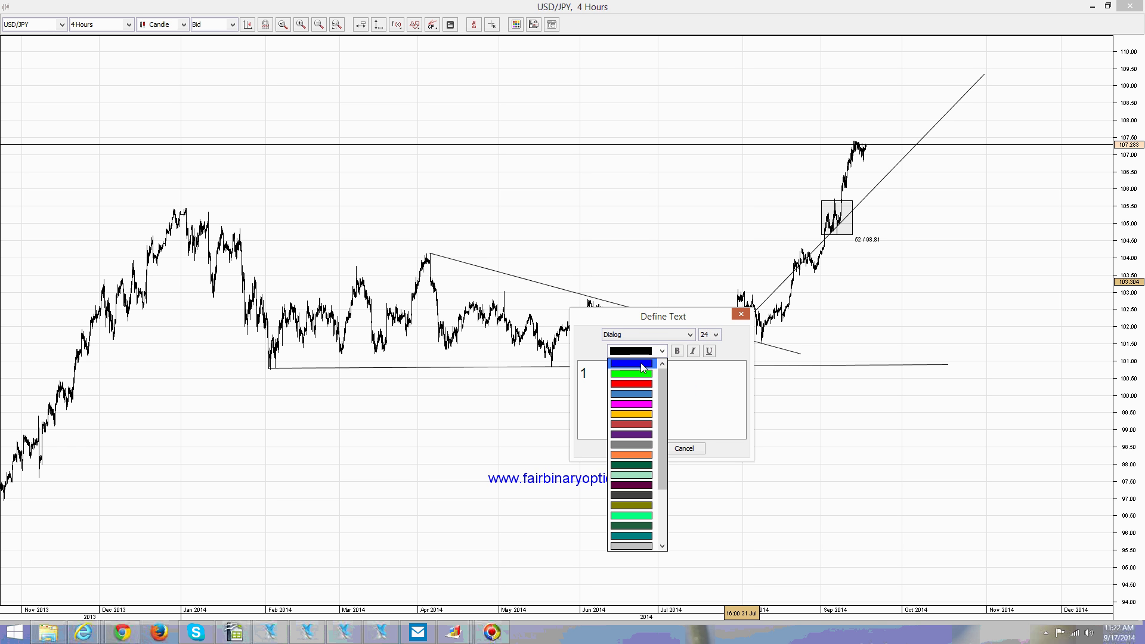
left_click(636, 365)
left_click(639, 448)
left_click(744, 278)
Step: Clone the 1 label and move the copy beside the September consolidation box
right_click(738, 280)
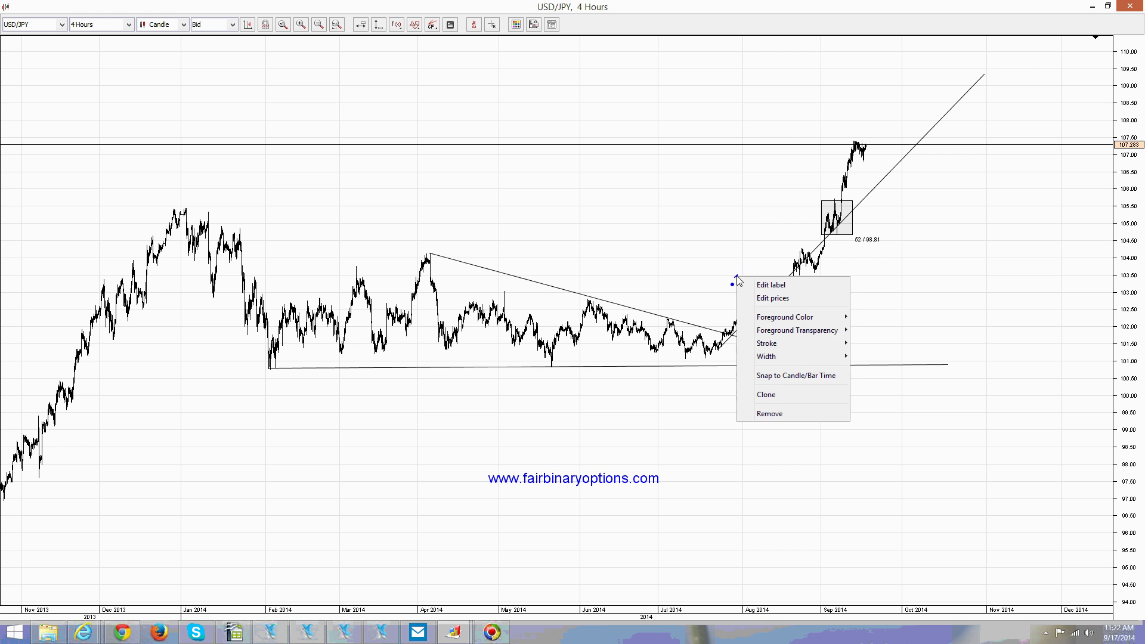
left_click(774, 394)
left_click_drag(750, 276, 847, 231)
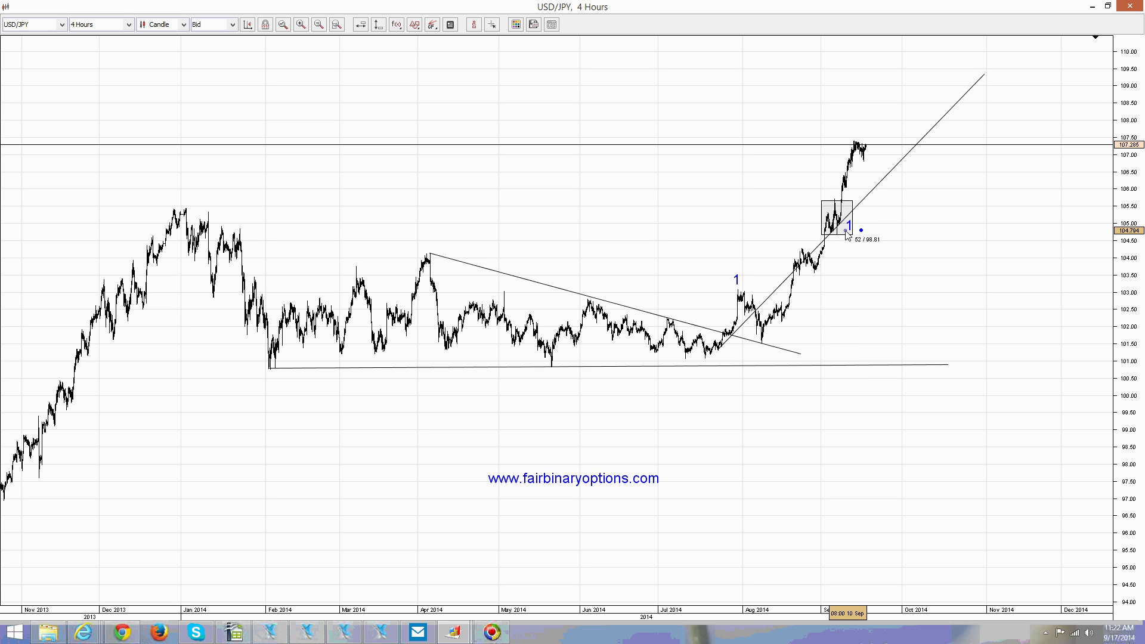
Step: Change the copied label's text to 2, then clone the 2 label once more
right_click(846, 231)
left_click(912, 239)
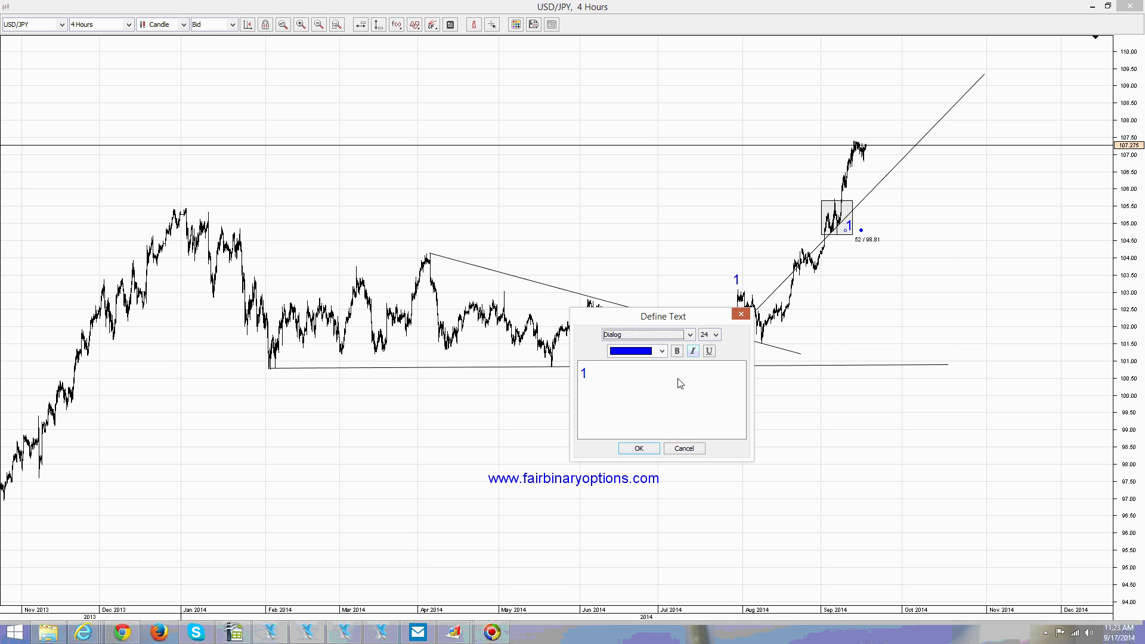
left_click_drag(678, 383, 525, 358)
type("2")
left_click(642, 447)
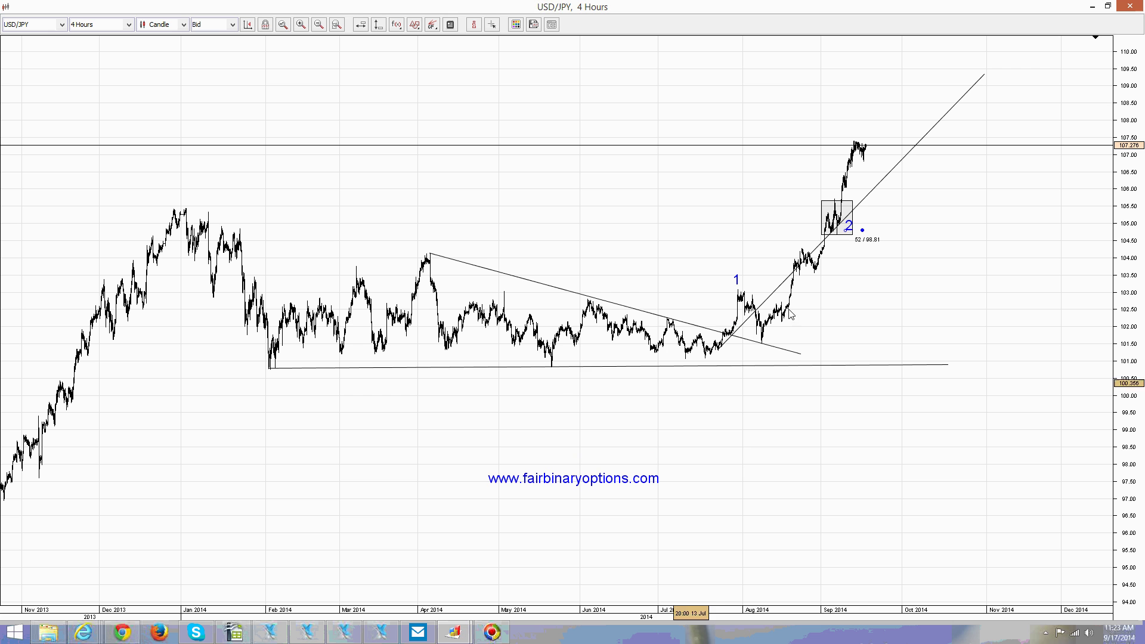
right_click(851, 230)
left_click(887, 352)
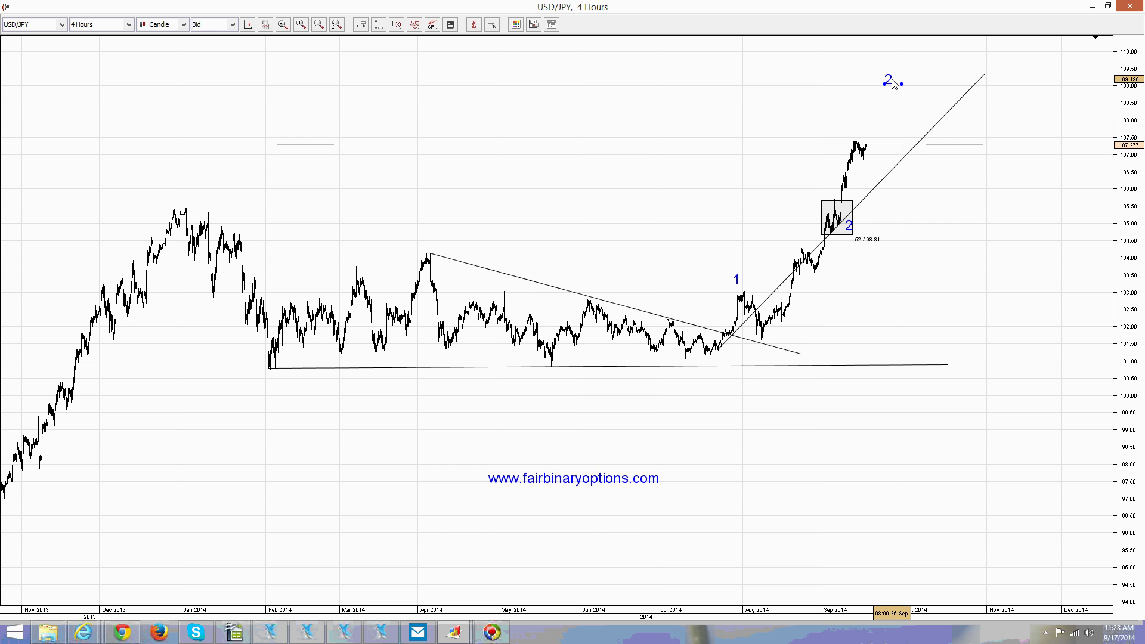
Step: Edit the upper-right 2 label near 109.20 so it reads 3
right_click(893, 83)
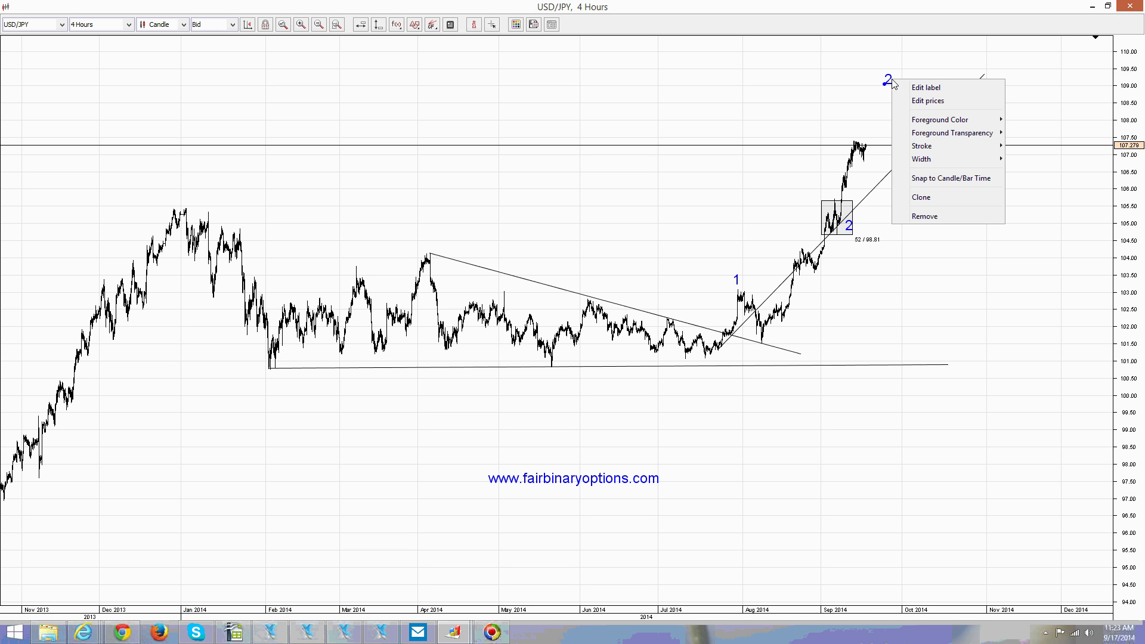
left_click(911, 88)
double_click(652, 376)
type("3")
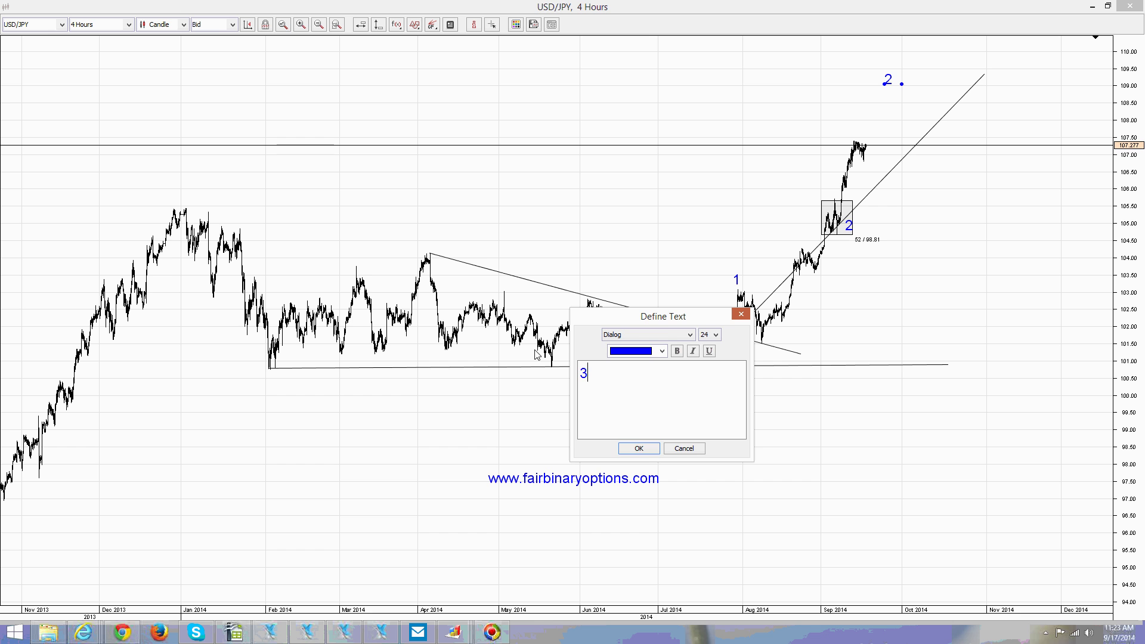
left_click(655, 448)
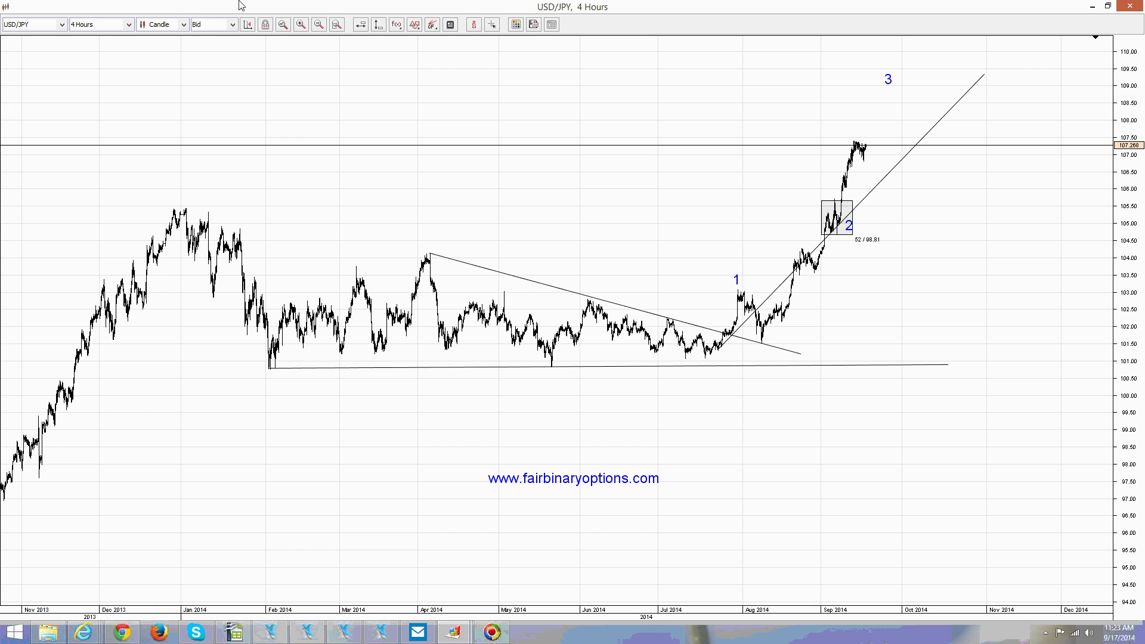
Step: Place three green Signal Up arrows side by side just right of the September peak
left_click(414, 25)
left_click(440, 171)
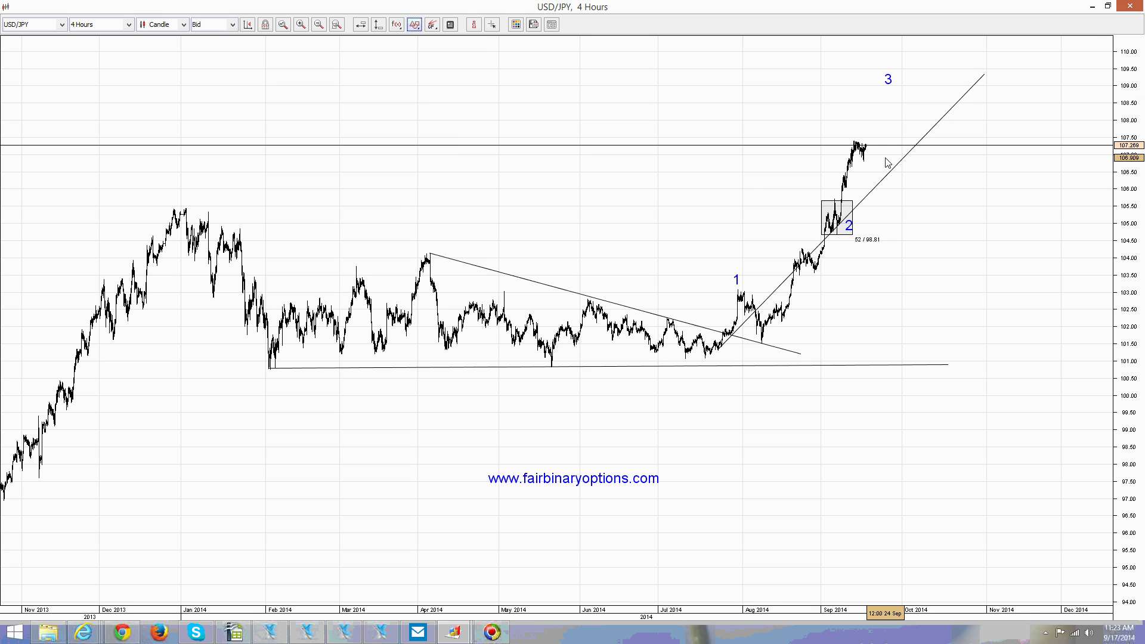
left_click(875, 157)
left_click(414, 24)
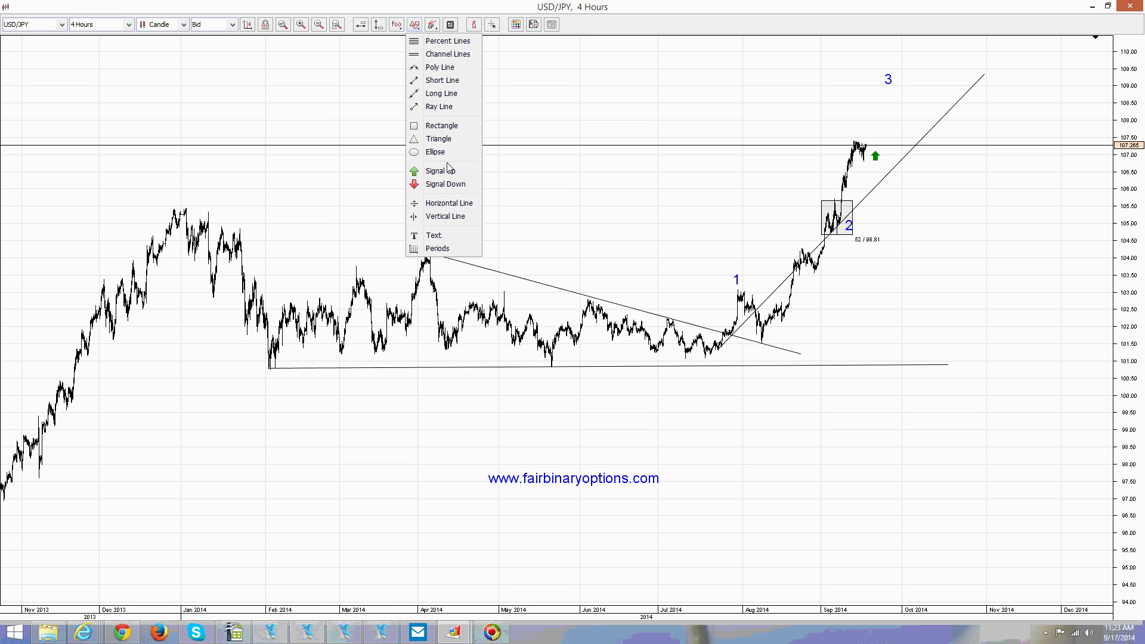
left_click(439, 170)
left_click(892, 156)
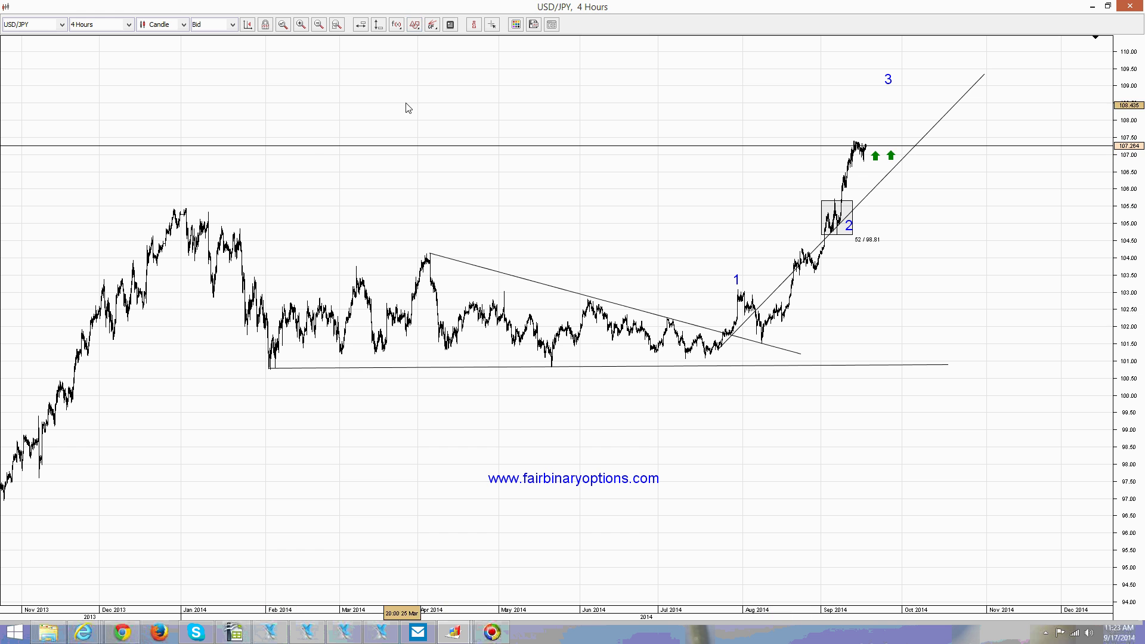
left_click(414, 25)
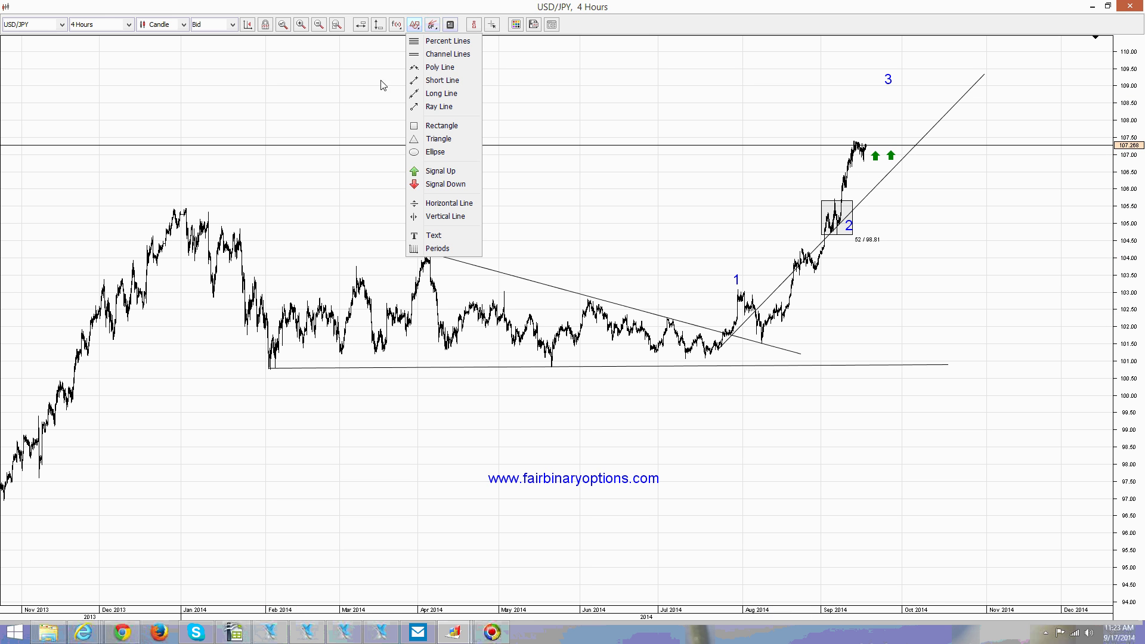
left_click(439, 171)
left_click(901, 156)
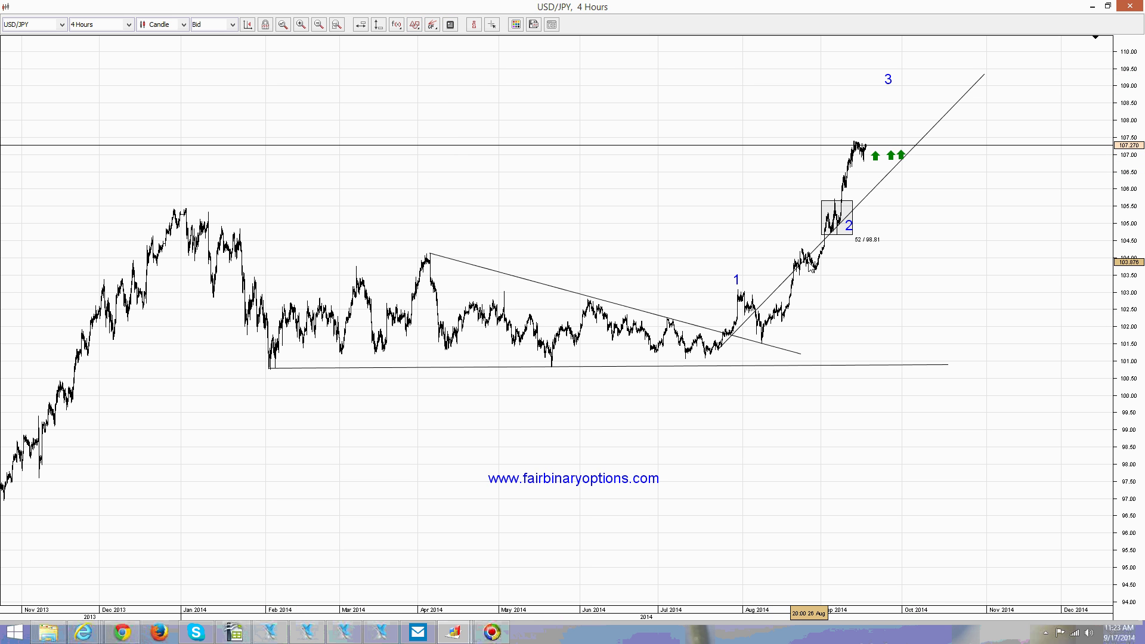
Step: Start a new text annotation on the chart, bringing up a fresh Define Text dialog
left_click(421, 26)
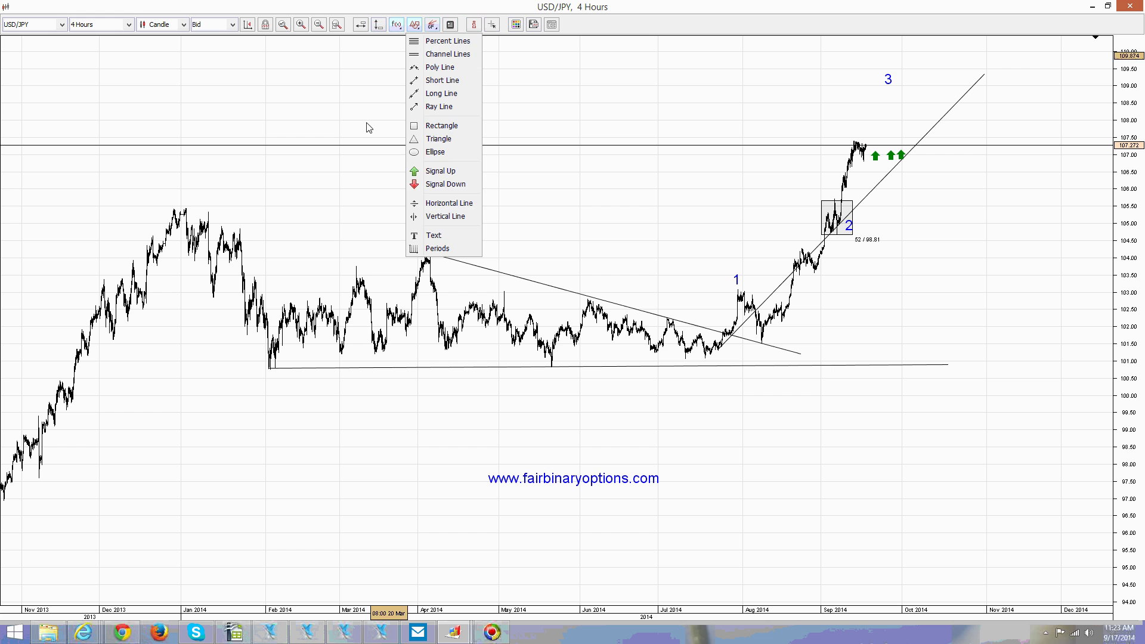
left_click(438, 234)
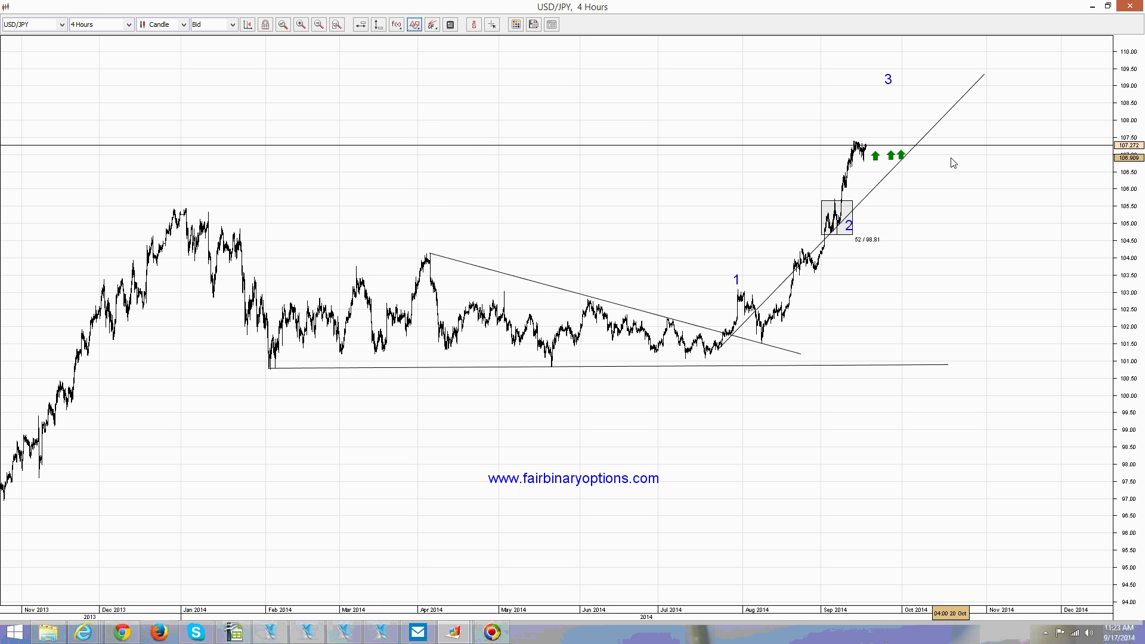
left_click(654, 192)
Step: Enter the caption text 'buying call options with end of day expiration date'
left_click(697, 383)
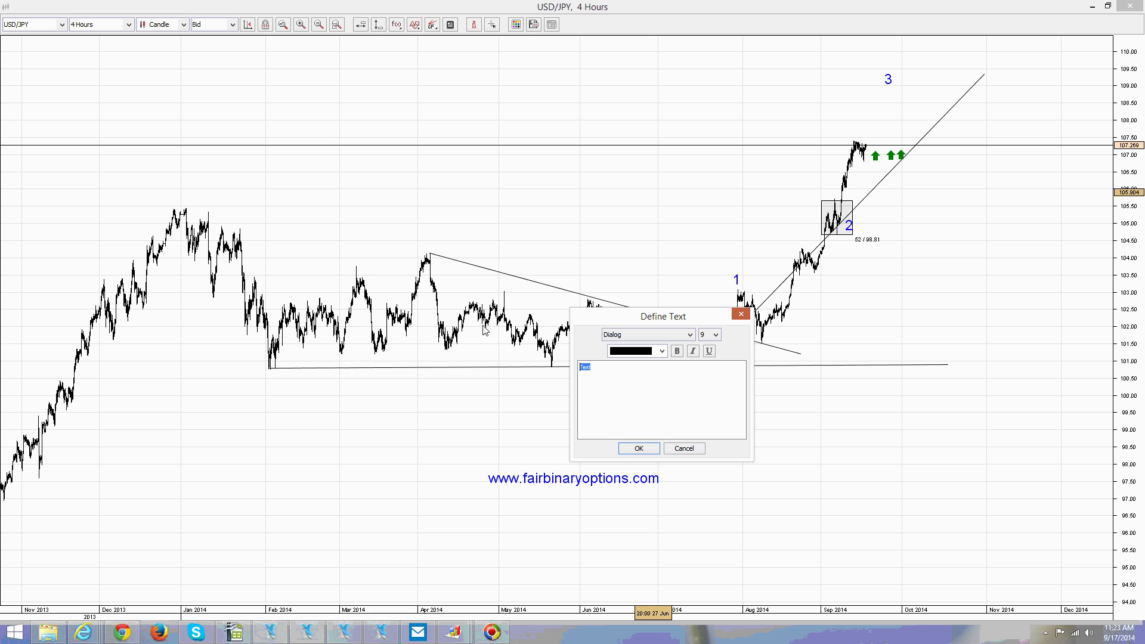
type("buying call options wi")
type("th end of")
type(" week expiration")
key("BackSpace")
key("BackSpace")
key("BackSpace")
key("BackSpace")
key("BackSpace")
key("BackSpace")
key("BackSpace")
key("BackSpace")
key("BackSpace")
key("BackSpace")
key("BackSpace")
key("BackSpace")
key("BackSpace")
key("BackSpace")
key("BackSpace")
type("day expiration date")
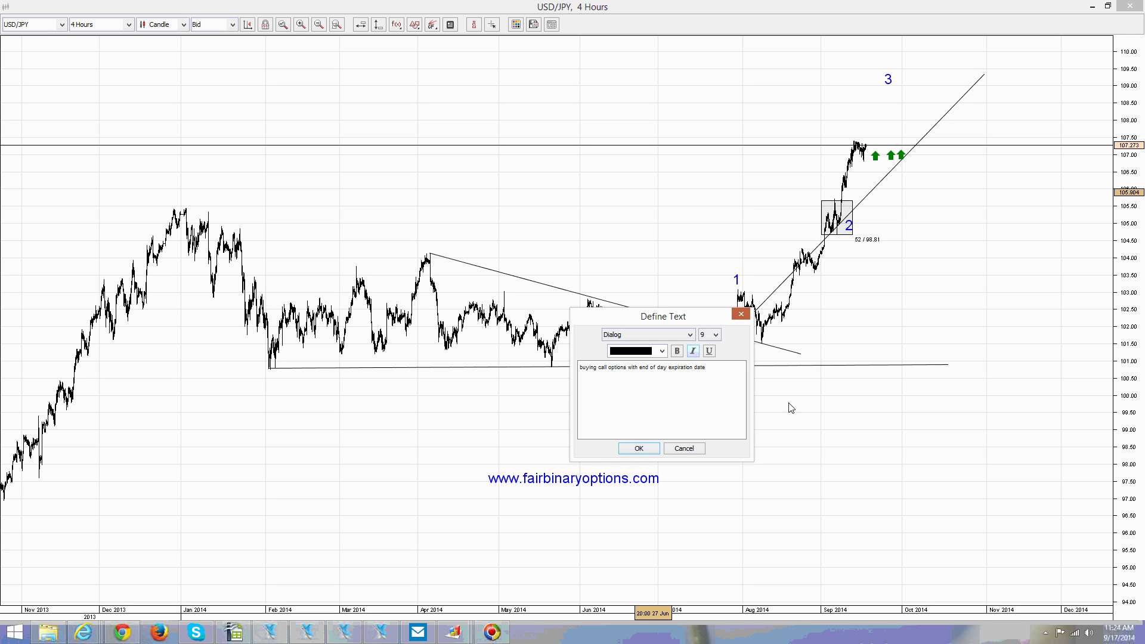
Step: Style the caption at size 18 in red and position it left of the rally
left_click_drag(717, 377, 529, 367)
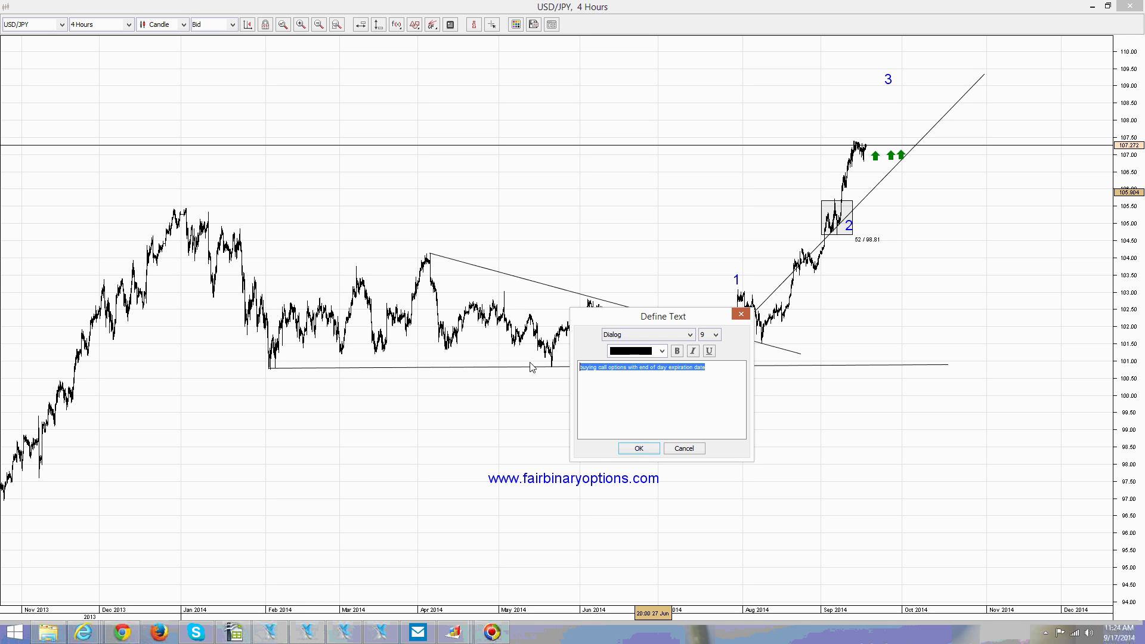
left_click(715, 335)
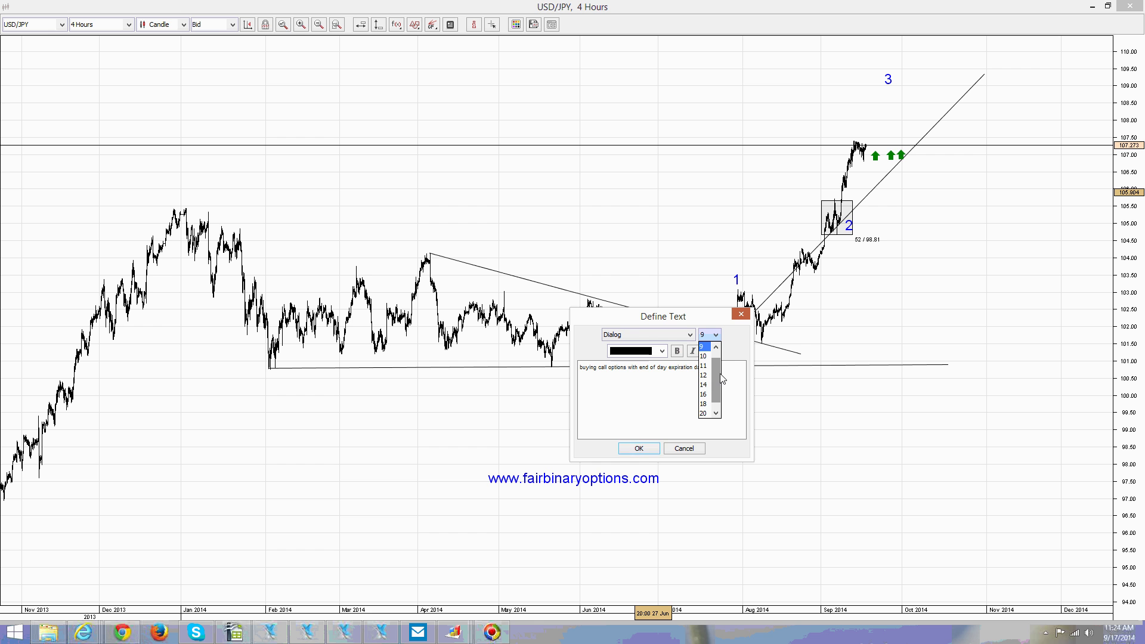
left_click(703, 404)
left_click(662, 351)
left_click(632, 399)
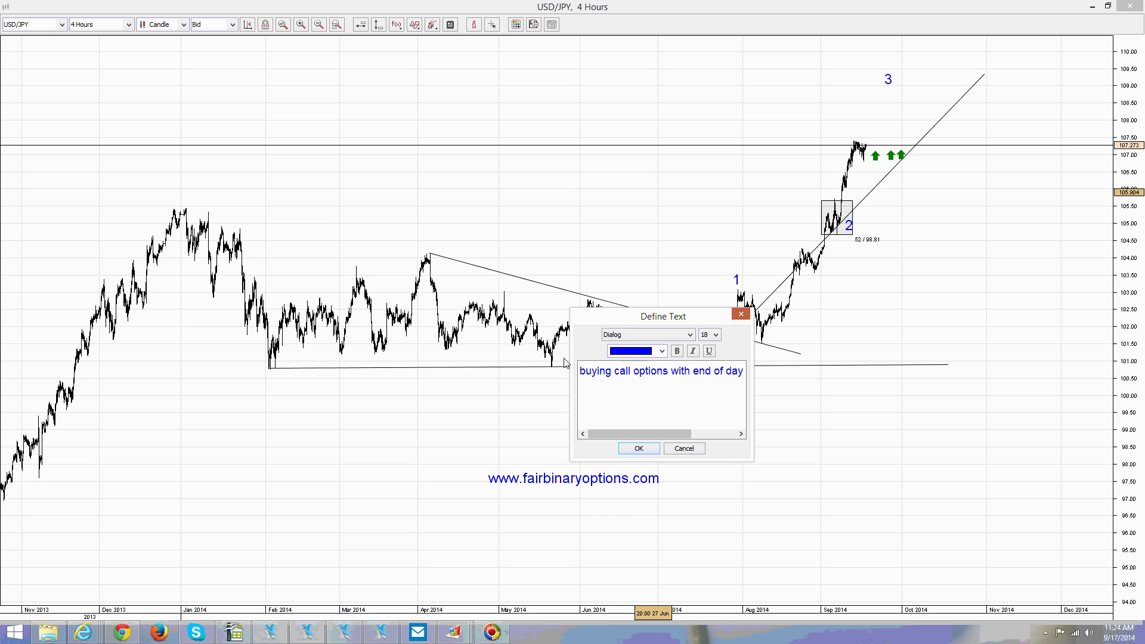
left_click(662, 352)
left_click(635, 416)
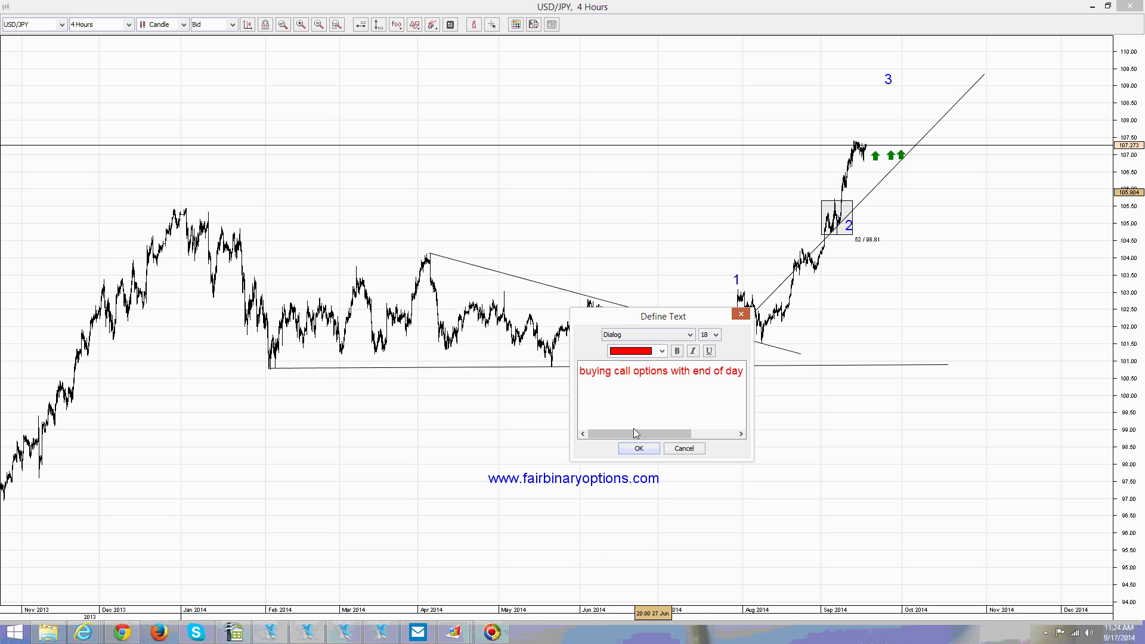
left_click(639, 448)
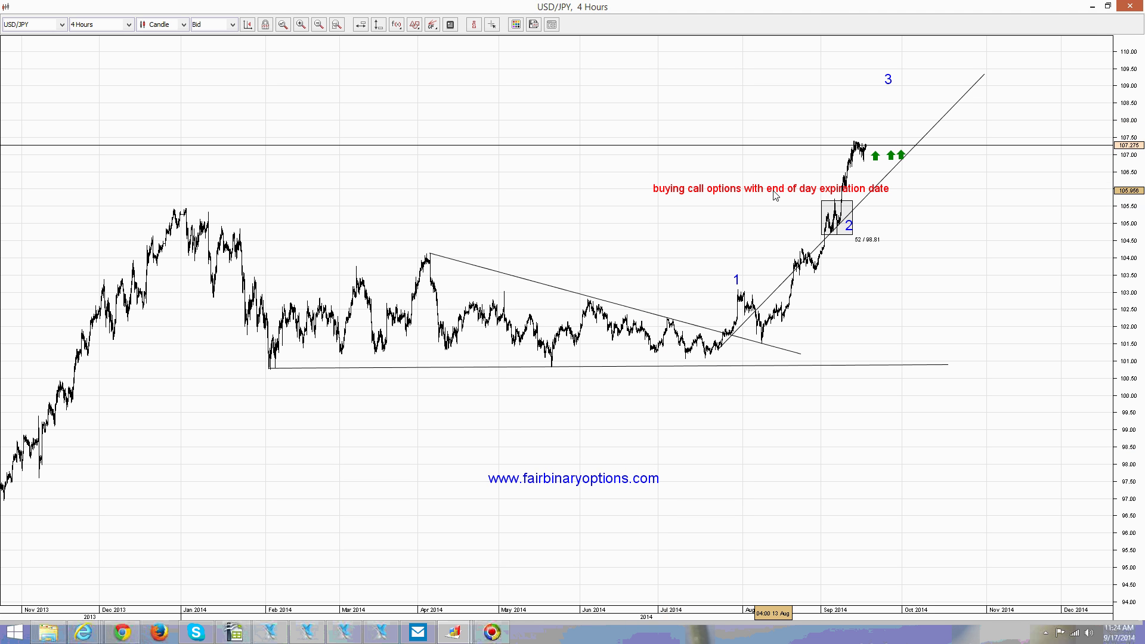
left_click_drag(753, 191, 655, 198)
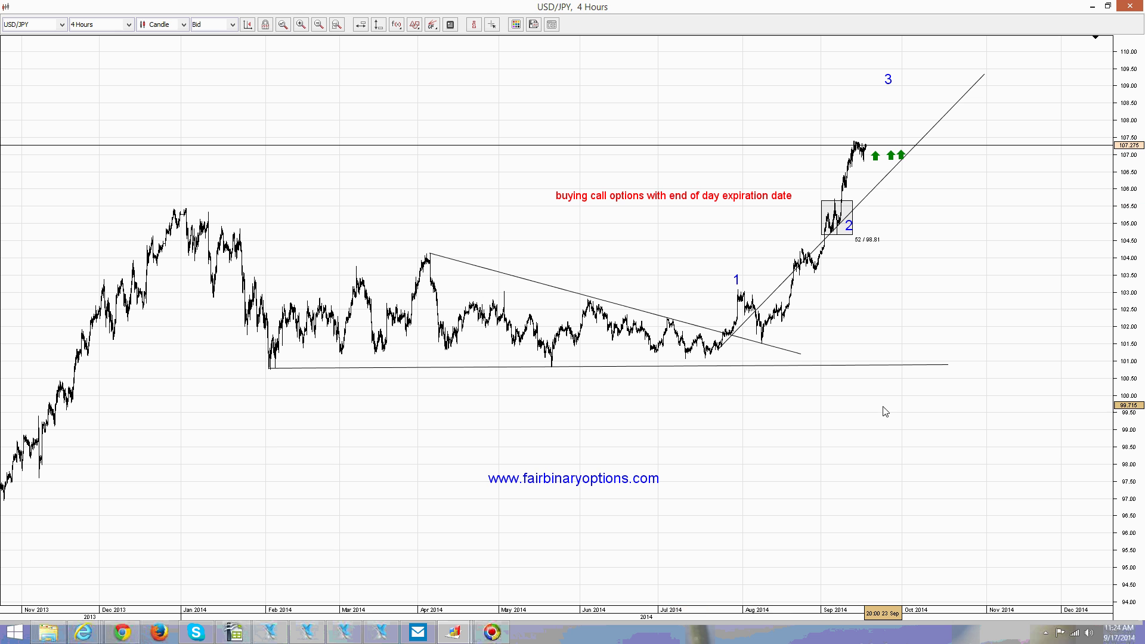